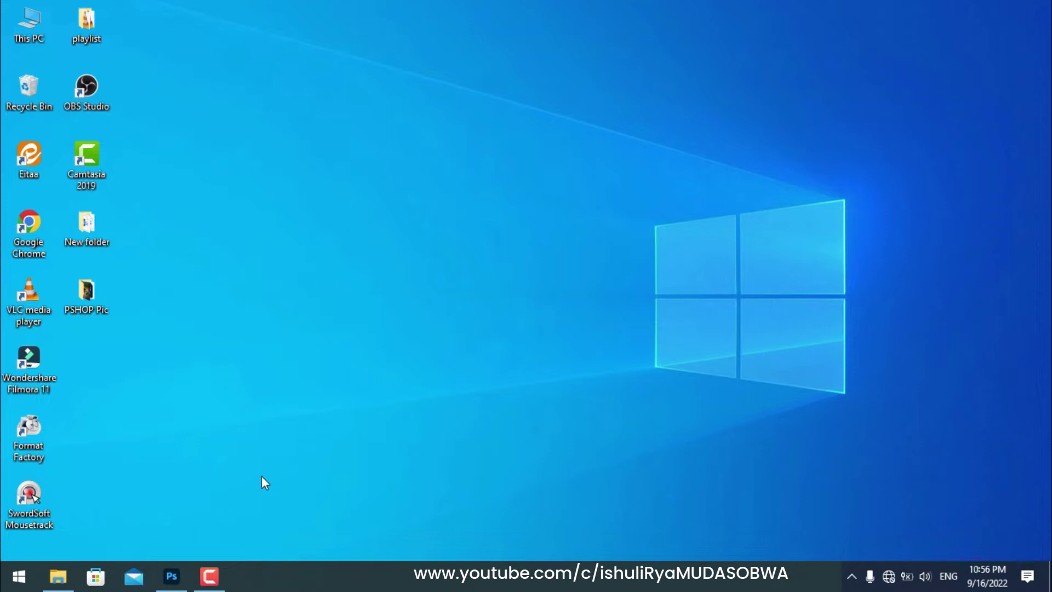
# - Open Ururabo.jpg from the PSHOP Pic folder and zoom the view out to 50%
pyautogui.click(172, 576)
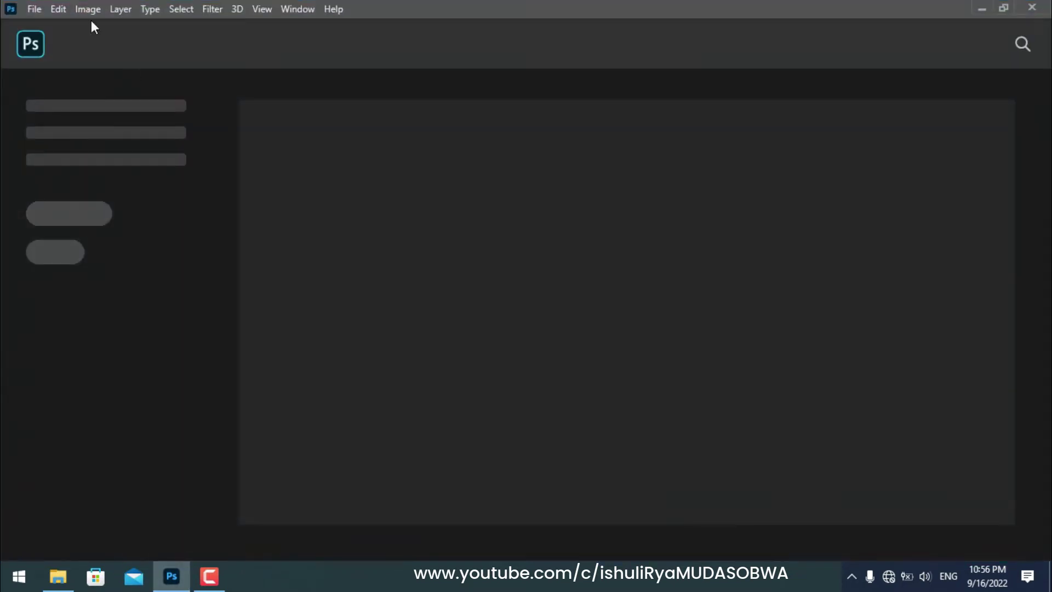
pyautogui.click(31, 9)
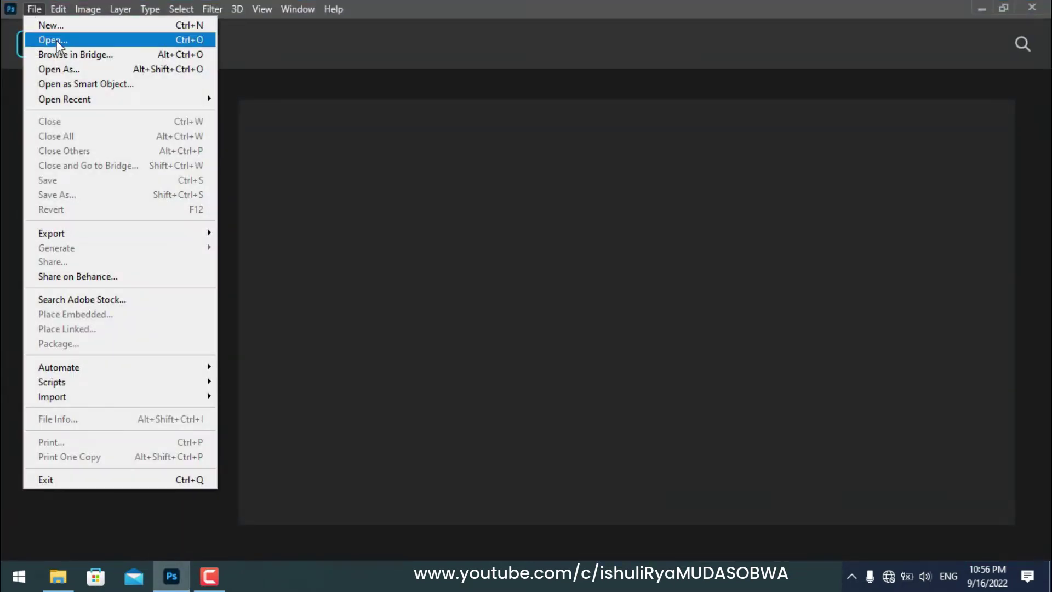
pyautogui.click(58, 43)
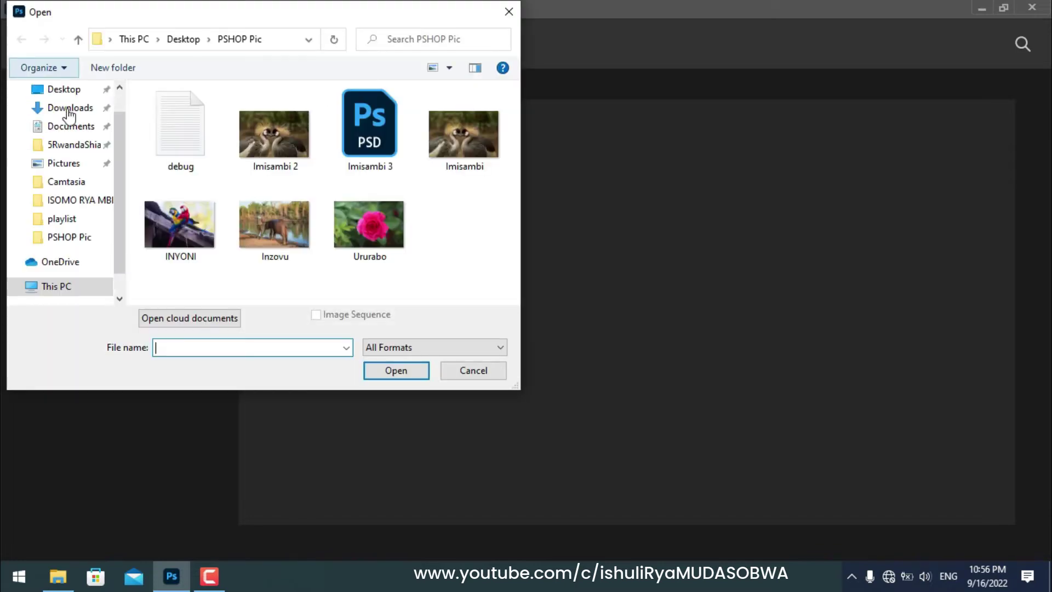
pyautogui.click(359, 227)
pyautogui.click(396, 371)
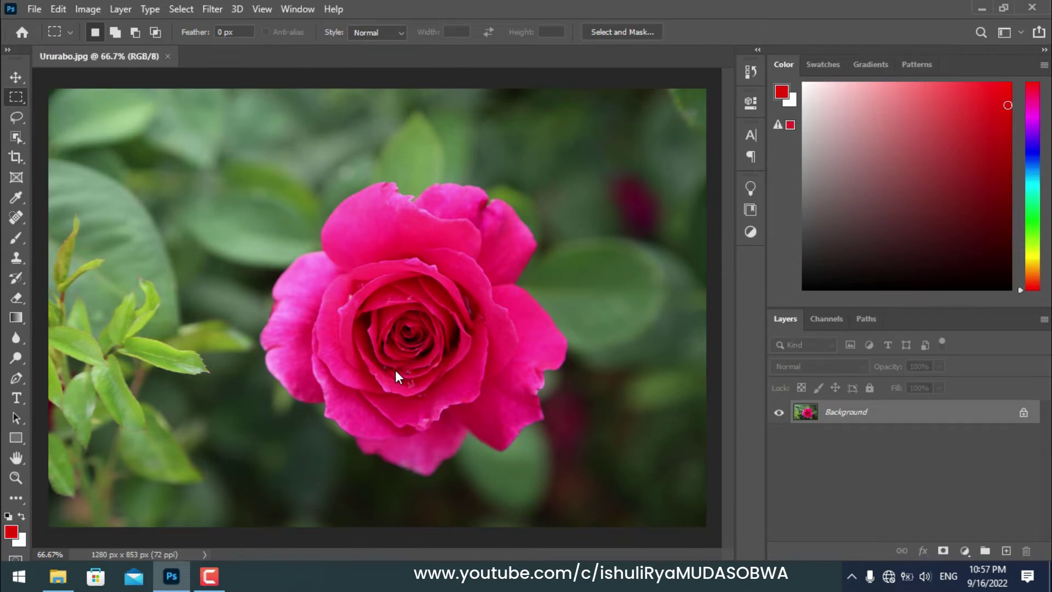
pyautogui.hotkey('ctrl', '-')
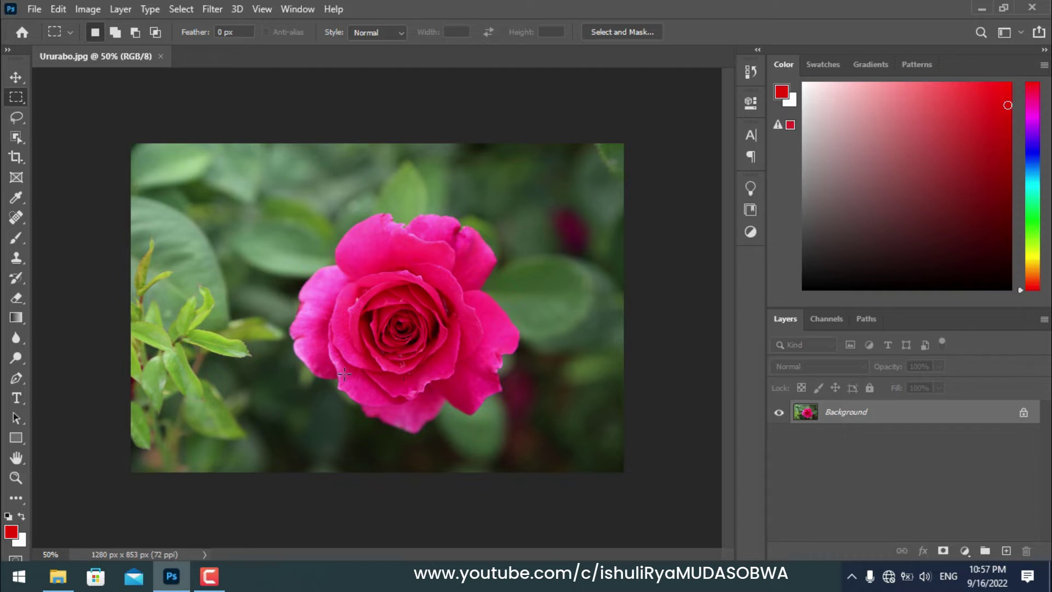
# - Draw a first rectangular marquee around the rose
pyautogui.click(15, 77)
pyautogui.click(15, 98)
pyautogui.moveTo(262, 181); pyautogui.dragTo(563, 441)
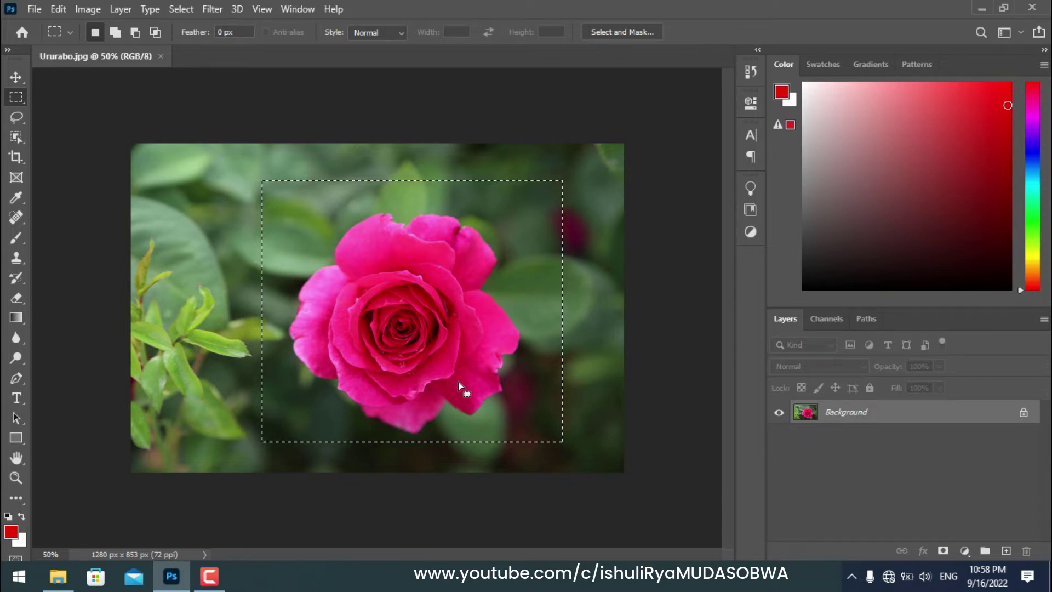
# - Test-move the selected pixels, undo it, deselect, and draw a new rectangle framing the rose
pyautogui.press('v')
pyautogui.moveTo(342, 263); pyautogui.dragTo(367, 255)
pyautogui.hotkey('ctrl', 'z')
pyautogui.hotkey('ctrl', 'z')
pyautogui.hotkey('ctrl', 'z')
pyautogui.press('m')
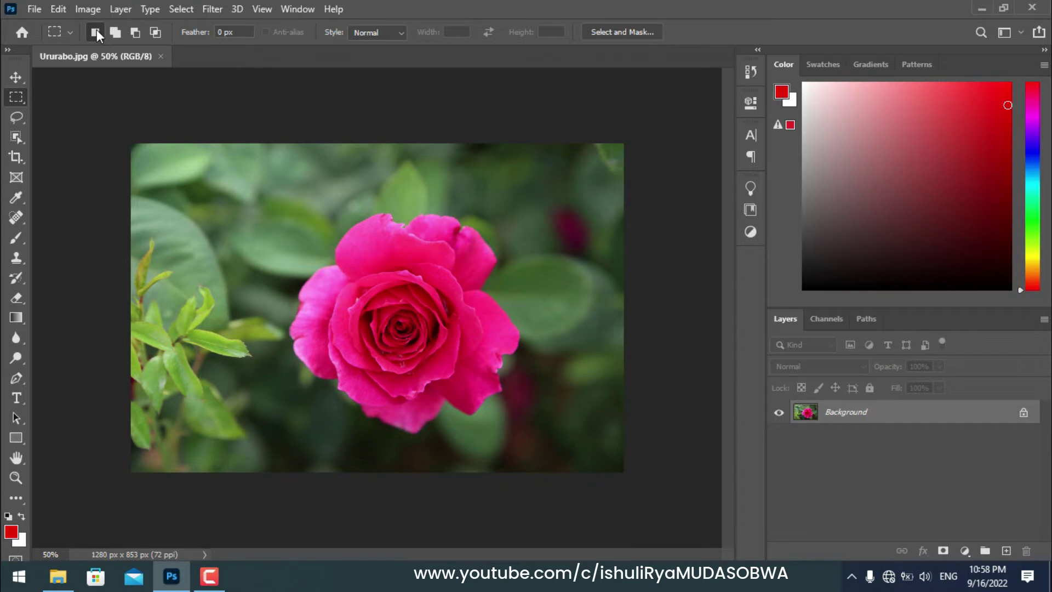
pyautogui.moveTo(225, 191)
pyautogui.mouseDown()
pyautogui.moveTo(364, 283)
pyautogui.moveTo(543, 454)
pyautogui.mouseUp()
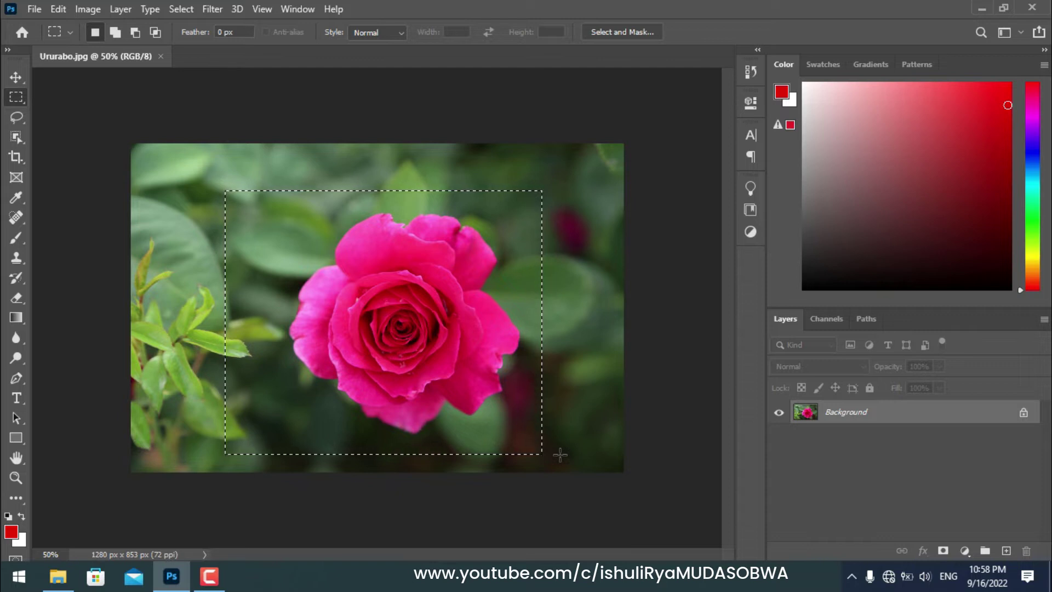
# - Try the Add and Intersect selection modes, clear the selection, and draw a rectangle covering the rose
pyautogui.click(115, 32)
pyautogui.click(155, 33)
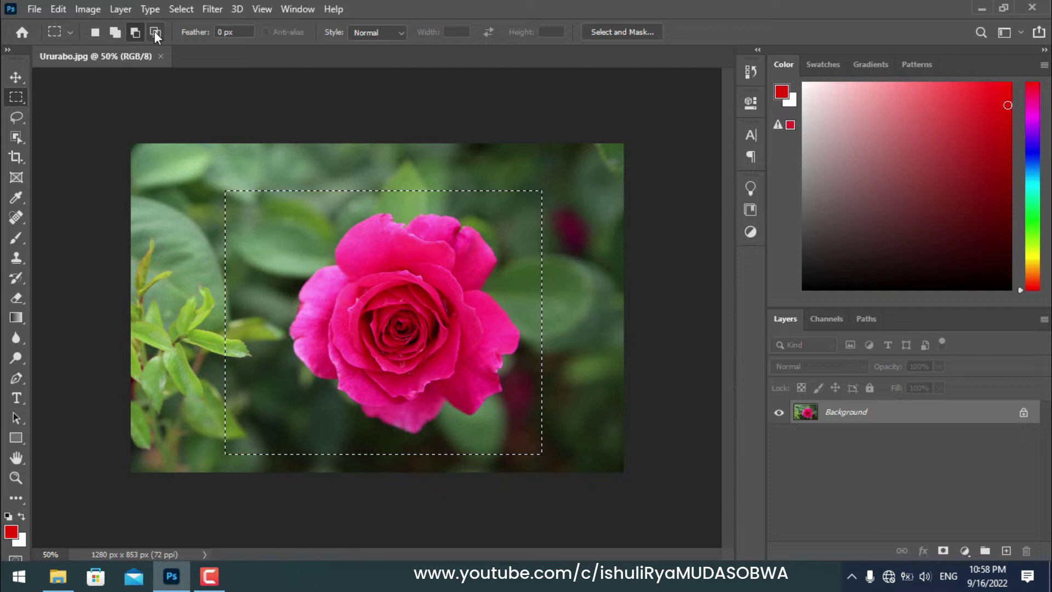
pyautogui.click(115, 33)
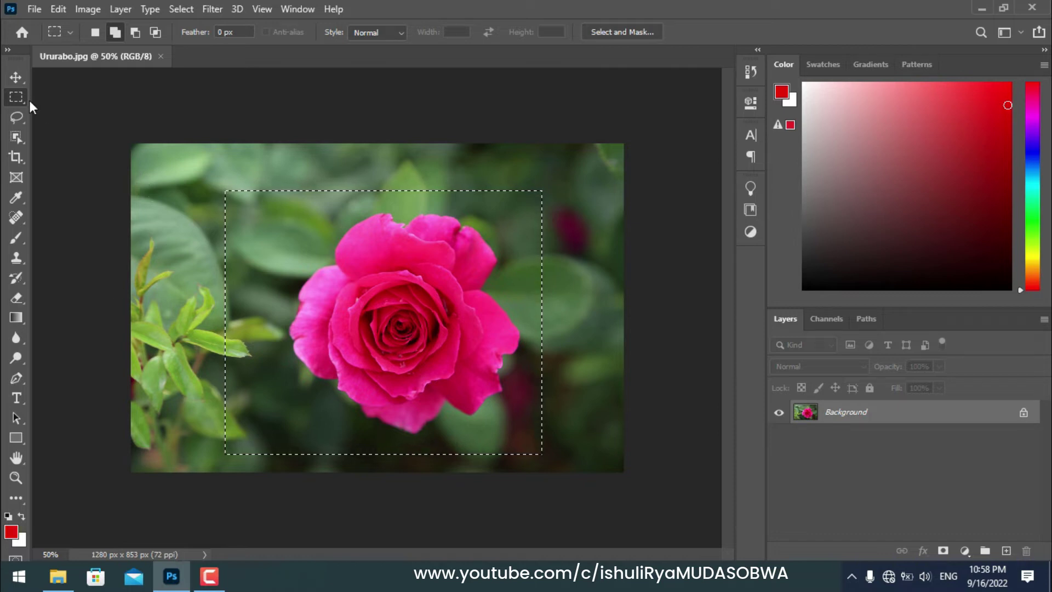
pyautogui.click(94, 32)
pyautogui.click(232, 207)
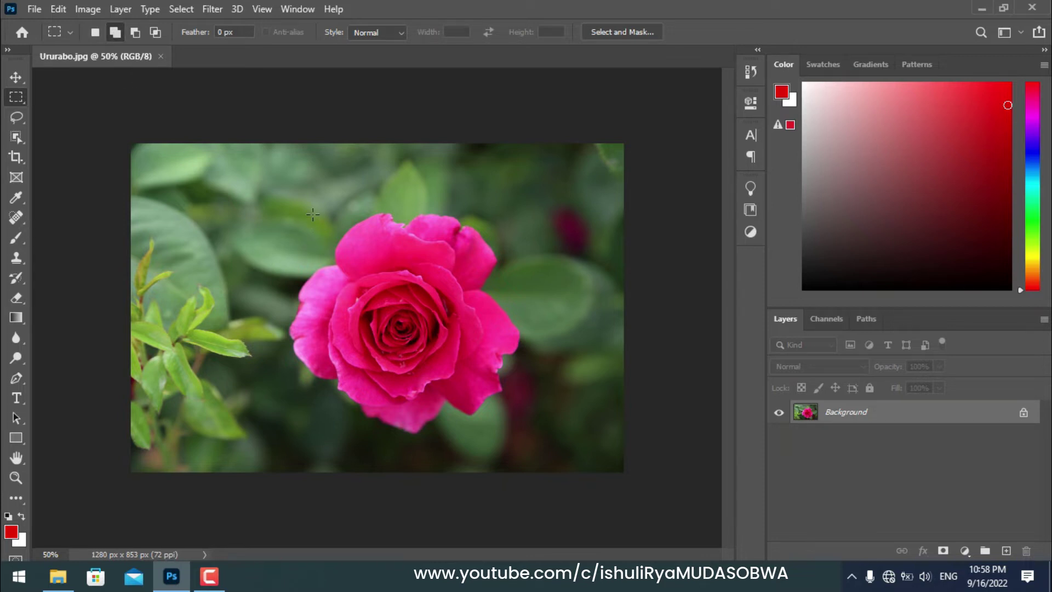
pyautogui.moveTo(288, 195); pyautogui.dragTo(526, 438)
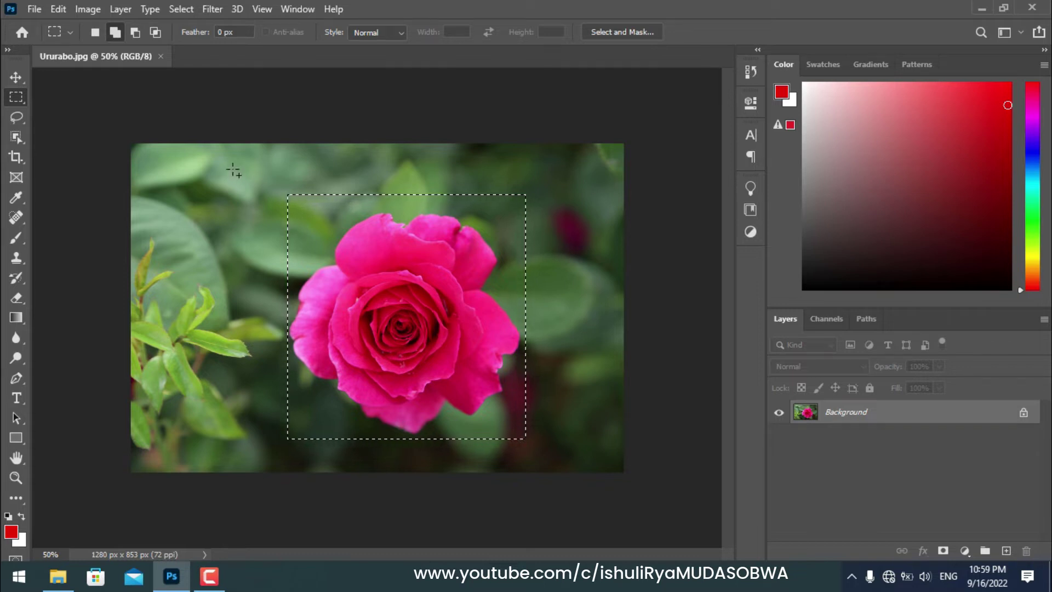
# - Add rectangles over the upper-left leaves, top right, right side, bottom right and lower-left leaves
pyautogui.moveTo(229, 159); pyautogui.dragTo(358, 296)
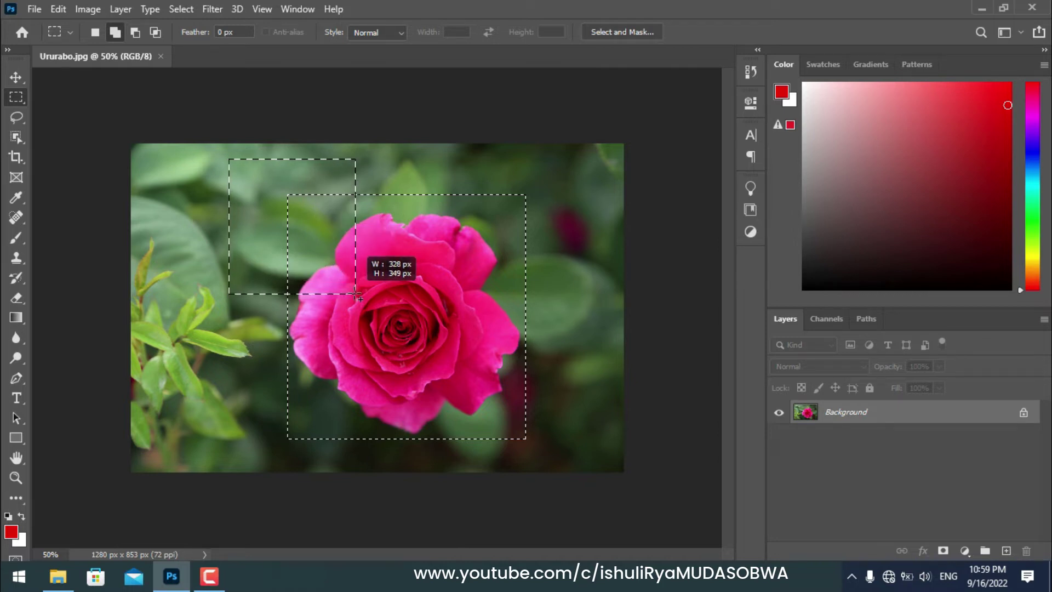
pyautogui.moveTo(356, 294); pyautogui.dragTo(356, 294)
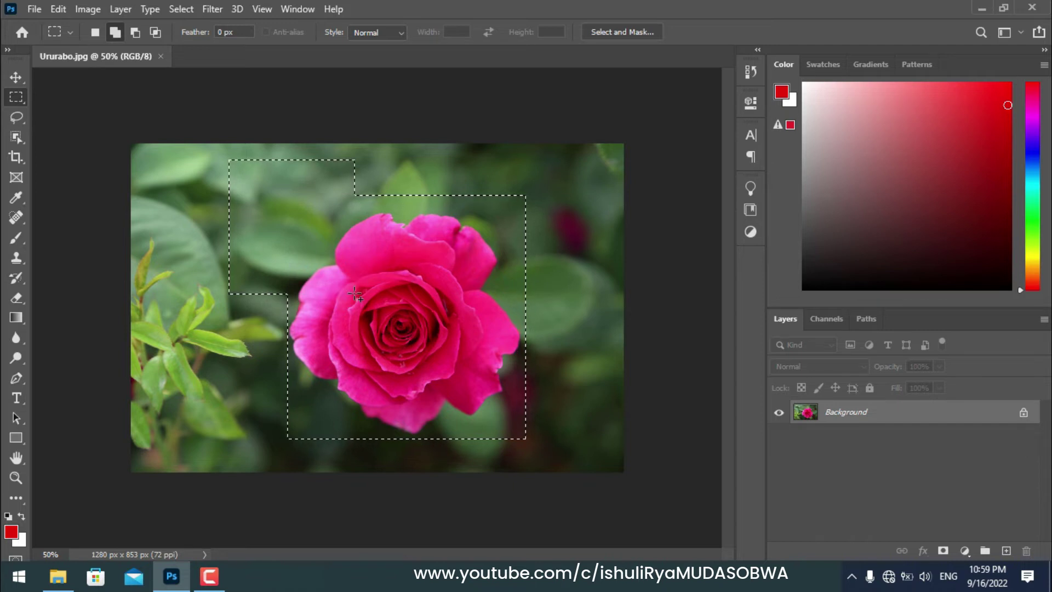
pyautogui.moveTo(432, 172); pyautogui.dragTo(490, 234)
pyautogui.moveTo(587, 246); pyautogui.dragTo(513, 357)
pyautogui.moveTo(550, 432); pyautogui.dragTo(567, 444)
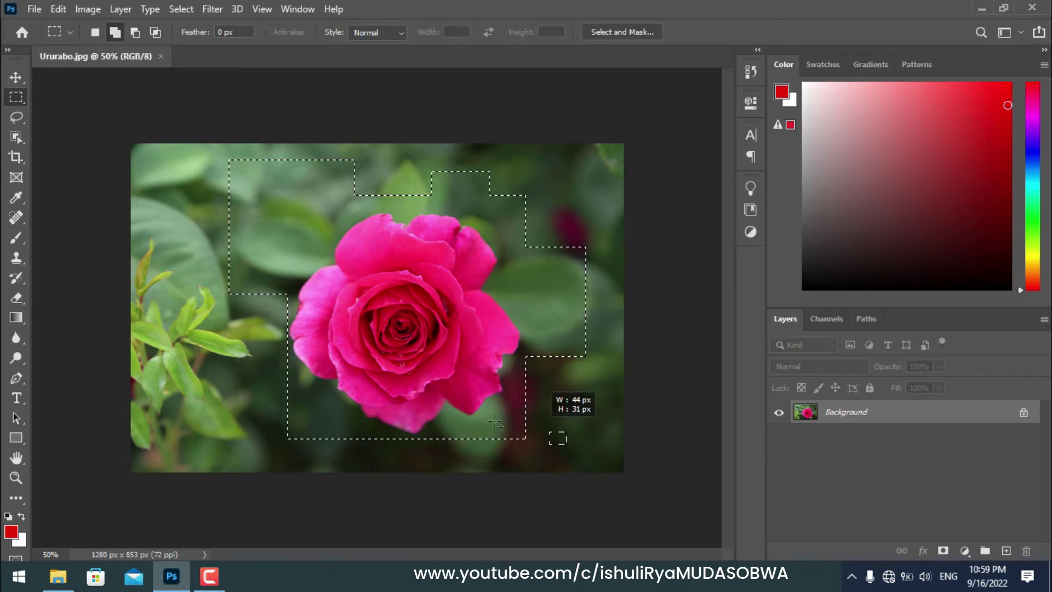
pyautogui.moveTo(495, 421); pyautogui.dragTo(477, 443)
pyautogui.moveTo(236, 386); pyautogui.dragTo(311, 451)
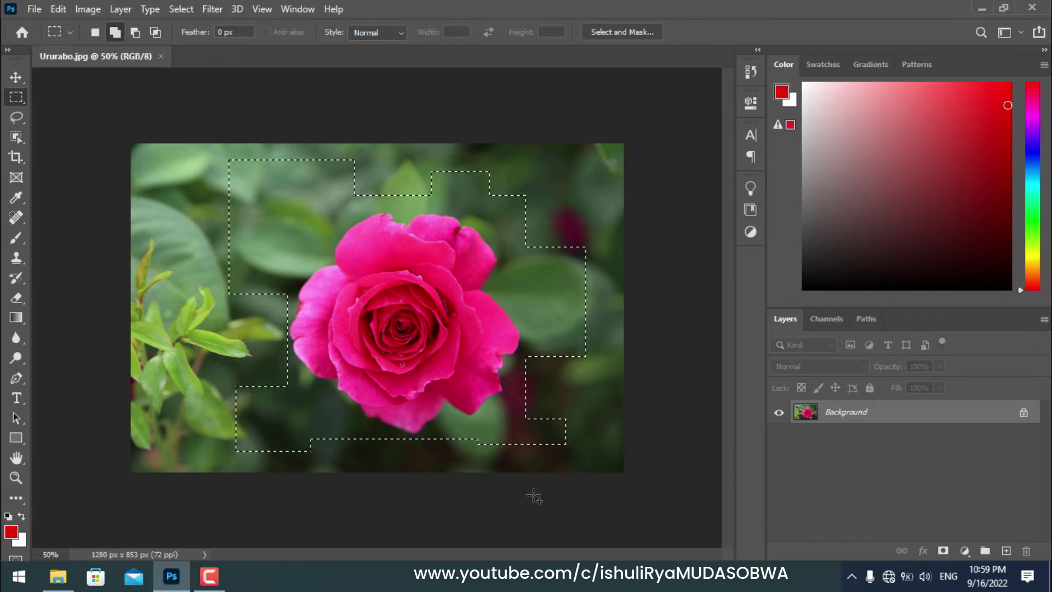
# - Create a new 706 × 654 px document with Artboards checked, then return to Ururabo.jpg
pyautogui.click(34, 9)
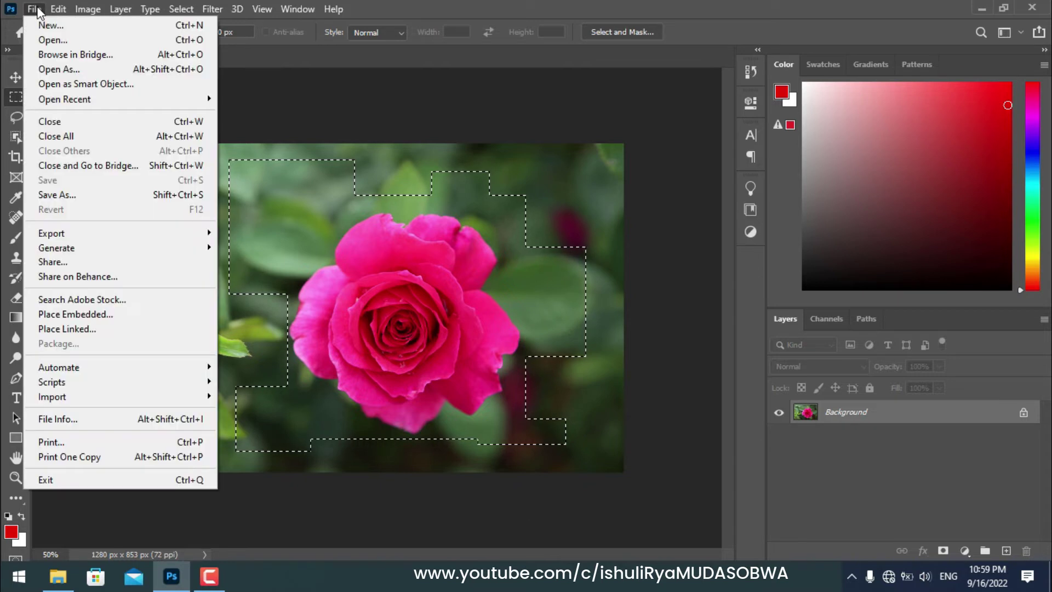
pyautogui.click(58, 30)
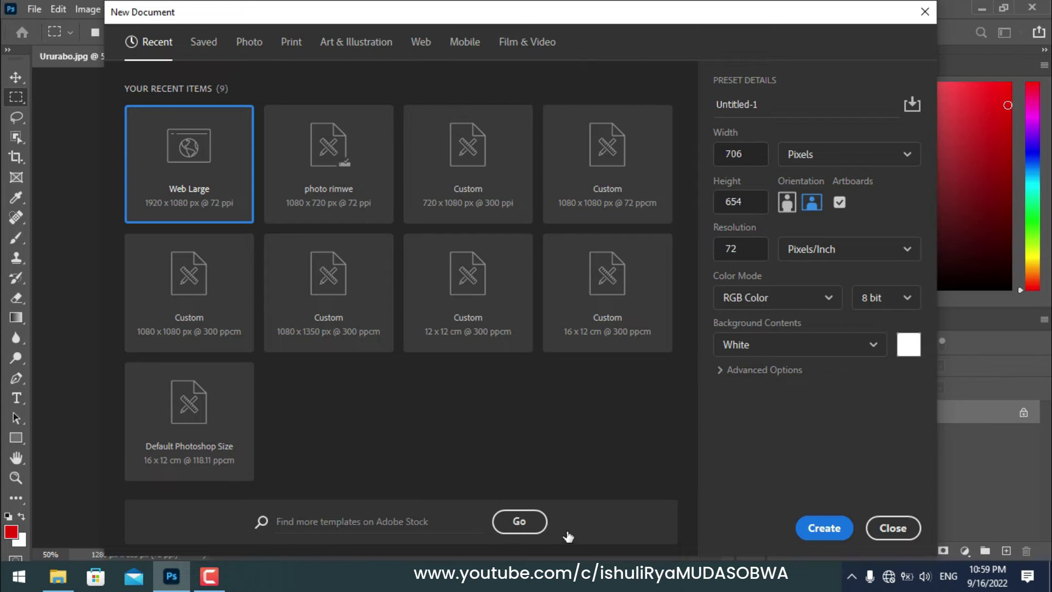
pyautogui.click(821, 526)
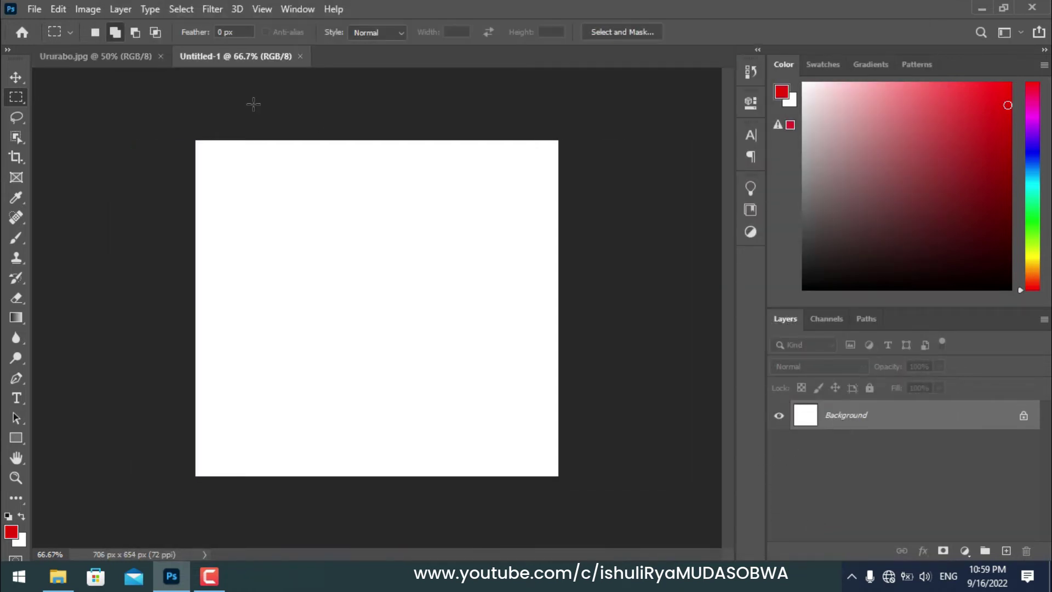
pyautogui.click(125, 59)
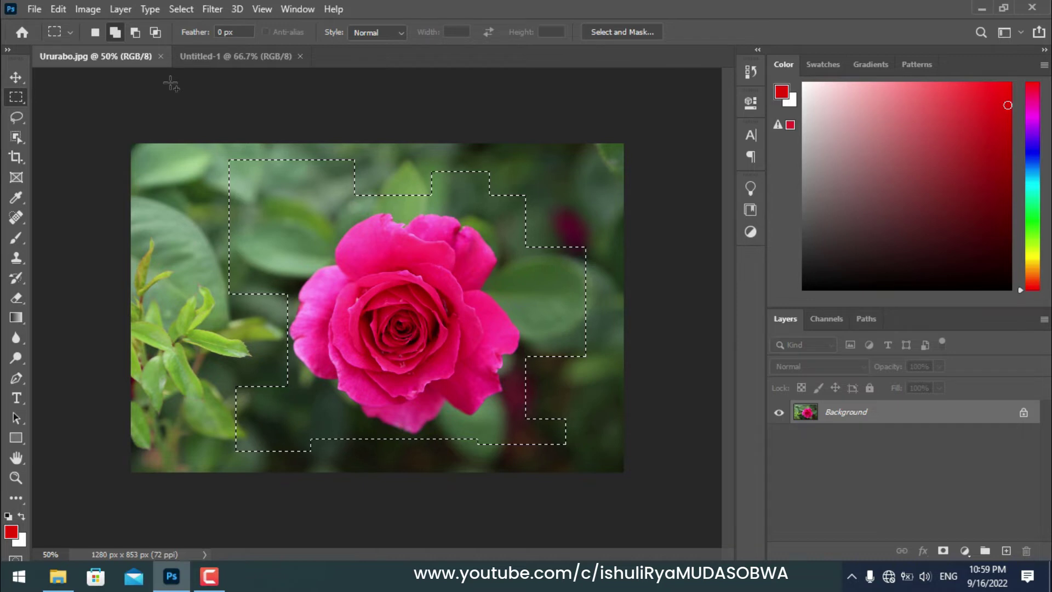
# - Copy the stepped rose selection and paste it into Untitled-1
pyautogui.click(57, 10)
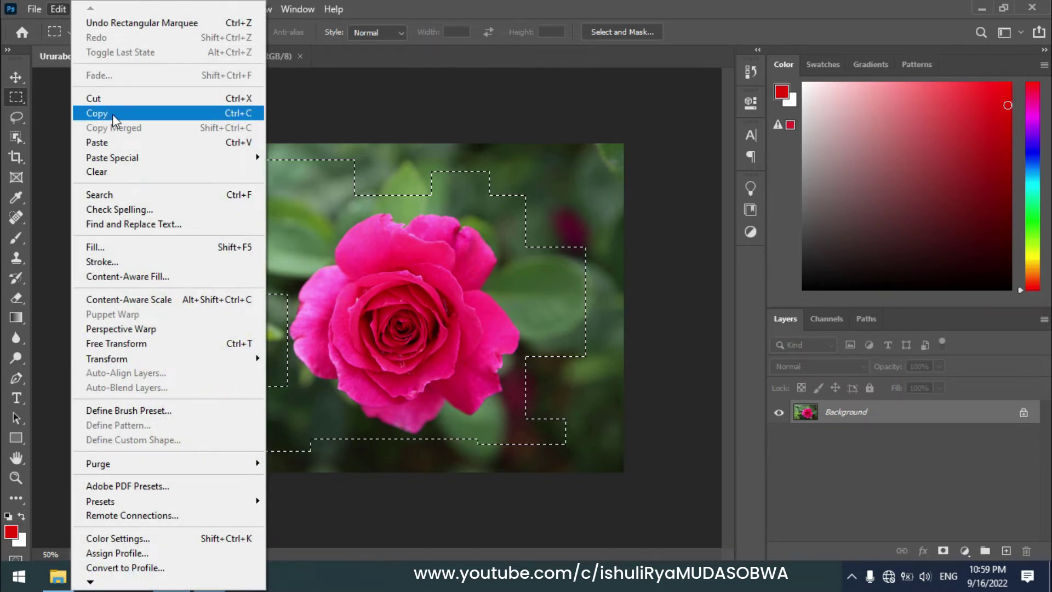
pyautogui.click(114, 113)
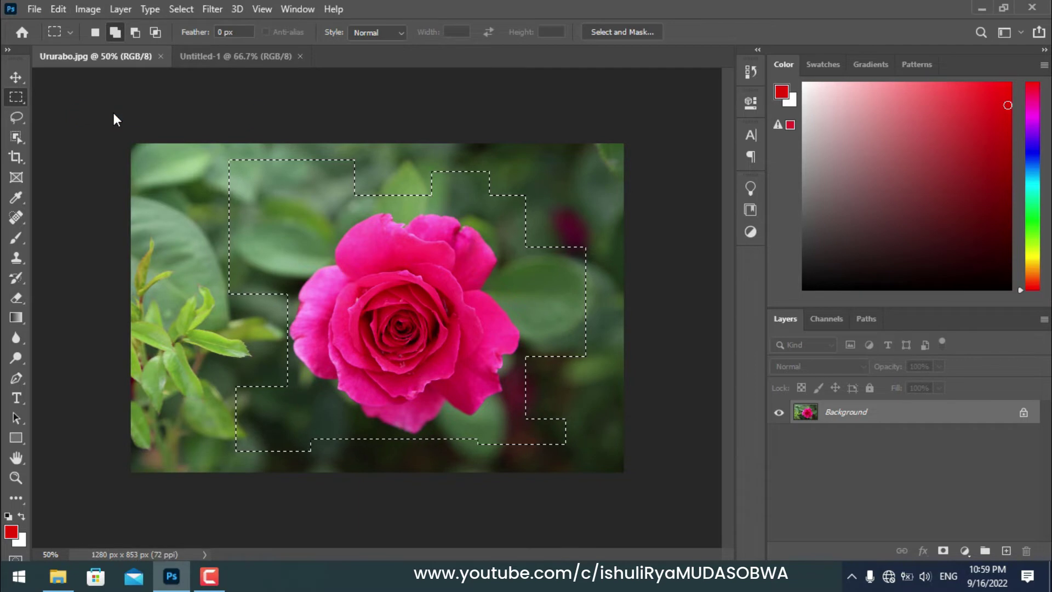
pyautogui.click(238, 55)
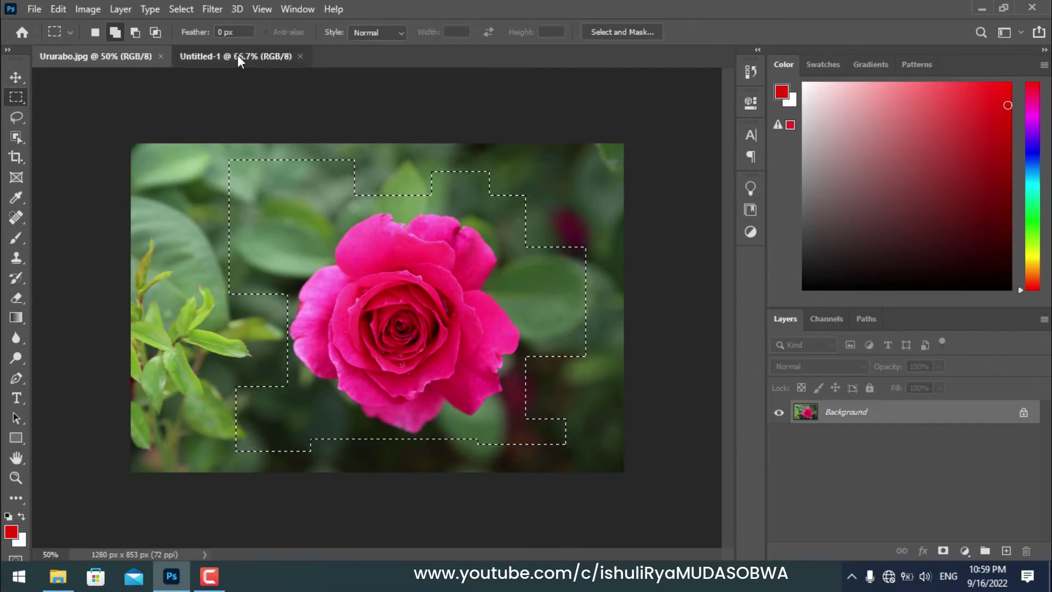
pyautogui.click(34, 10)
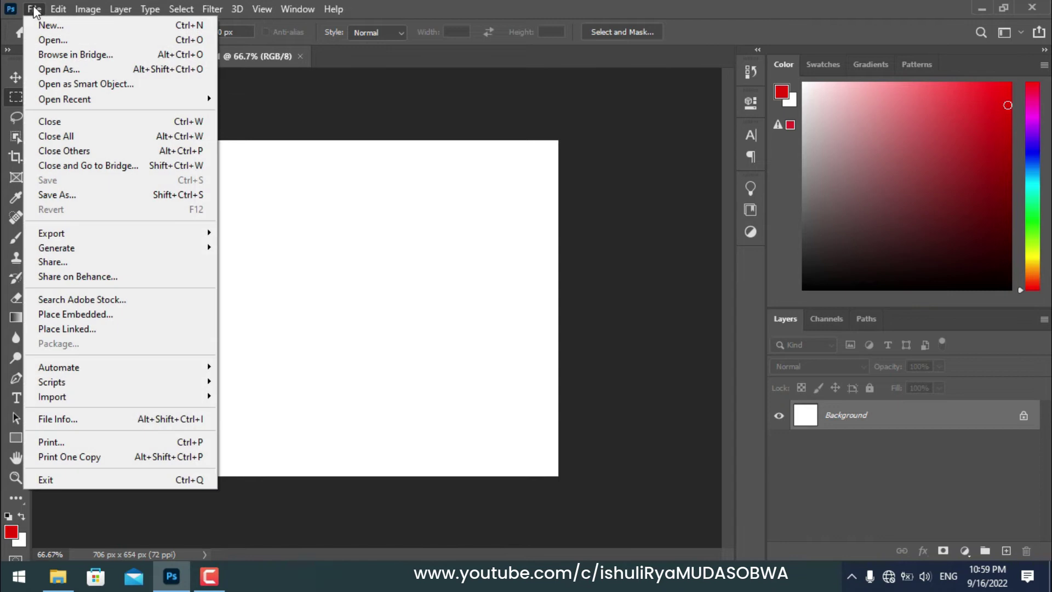
pyautogui.click(63, 7)
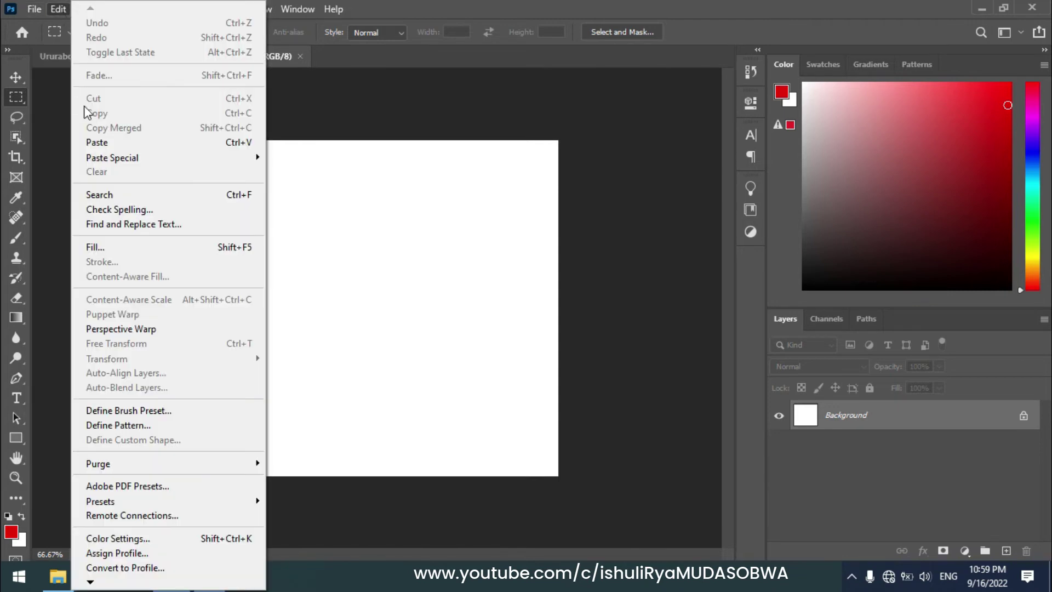
pyautogui.click(101, 144)
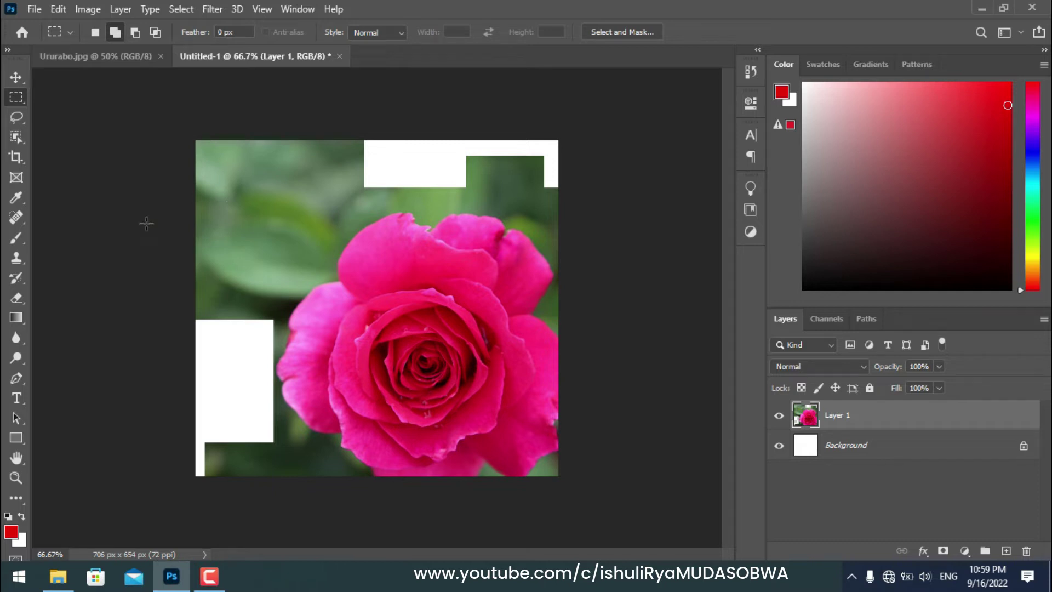
# - Scale the pasted rose to about 59% and move it up and right within the canvas
pyautogui.click(10, 80)
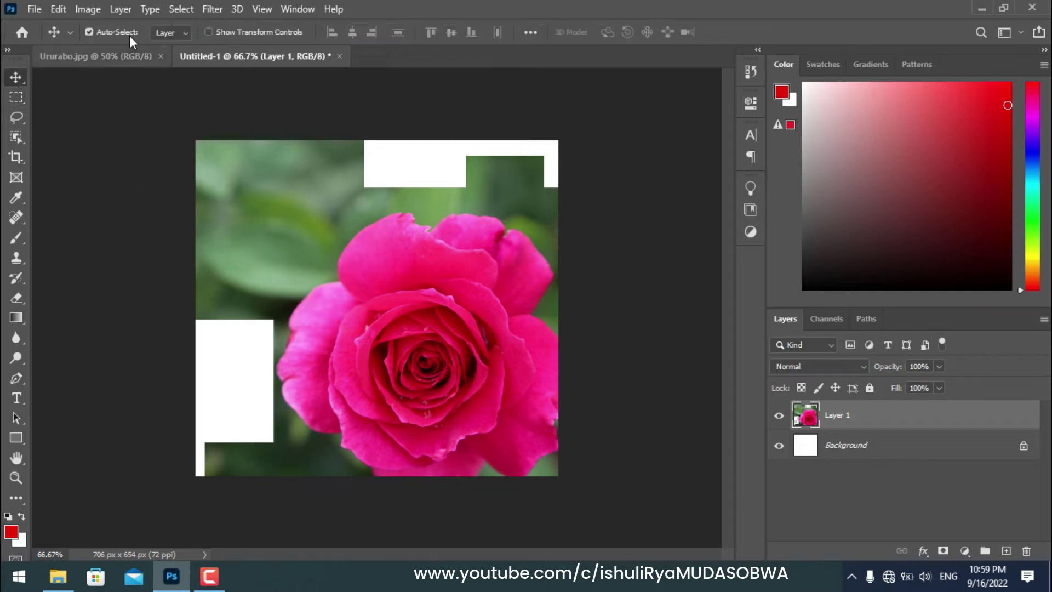
pyautogui.click(209, 32)
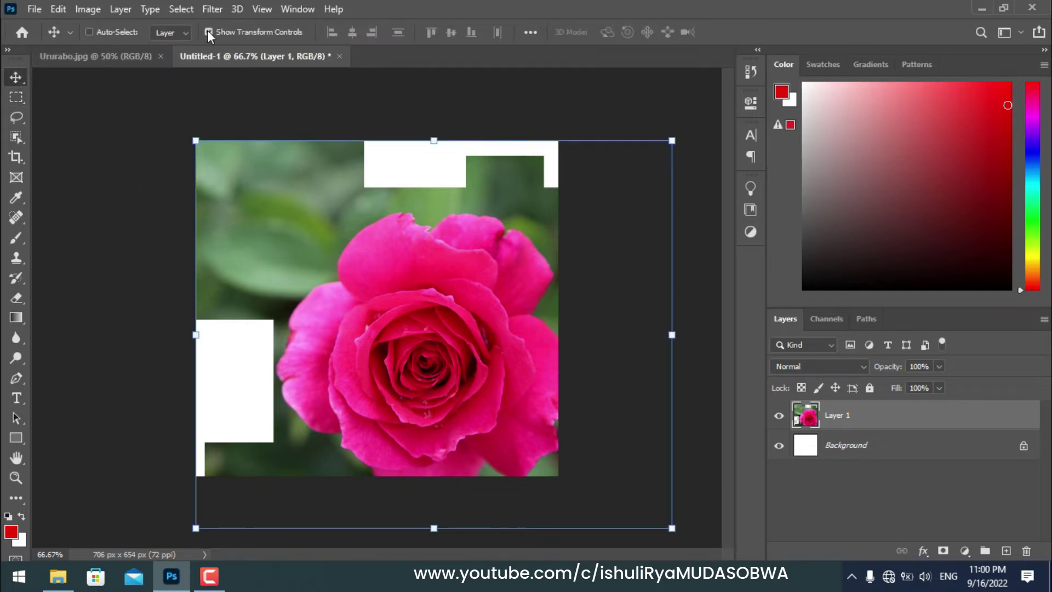
pyautogui.hotkey('ctrl', '-')
pyautogui.hotkey('ctrl', '-')
pyautogui.hotkey('ctrl', '+')
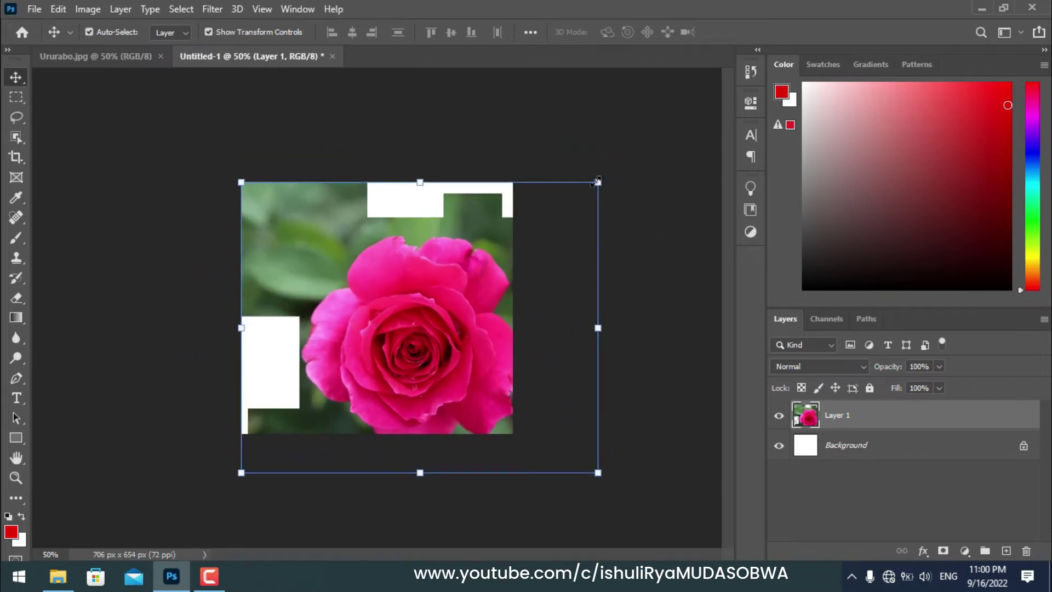
pyautogui.hotkey('ctrl', 't')
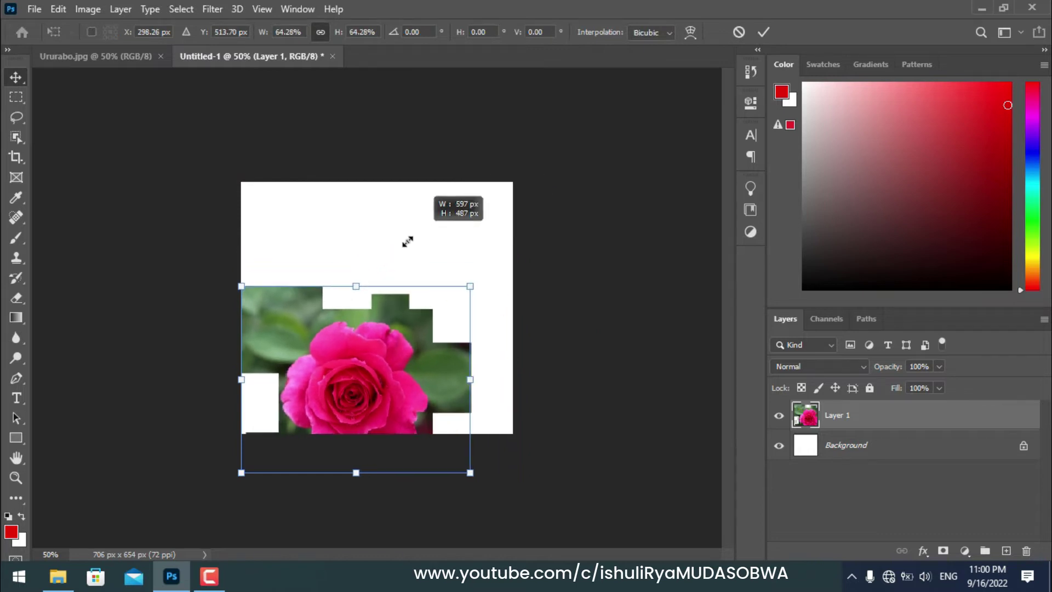
pyautogui.moveTo(460, 216); pyautogui.dragTo(398, 268)
pyautogui.moveTo(391, 354); pyautogui.dragTo(406, 269)
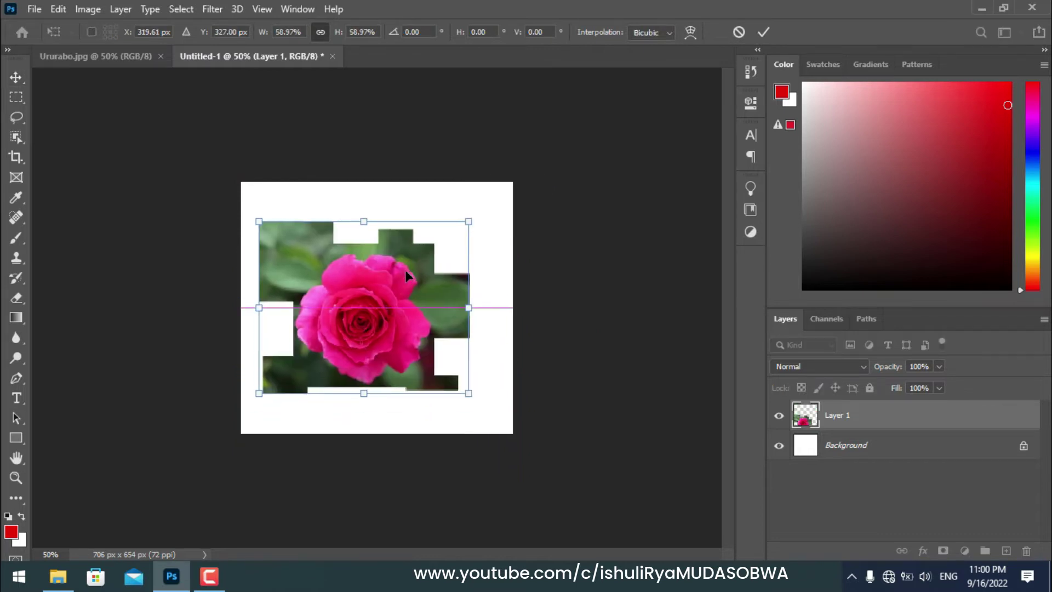
pyautogui.hotkey('ctrl', '+')
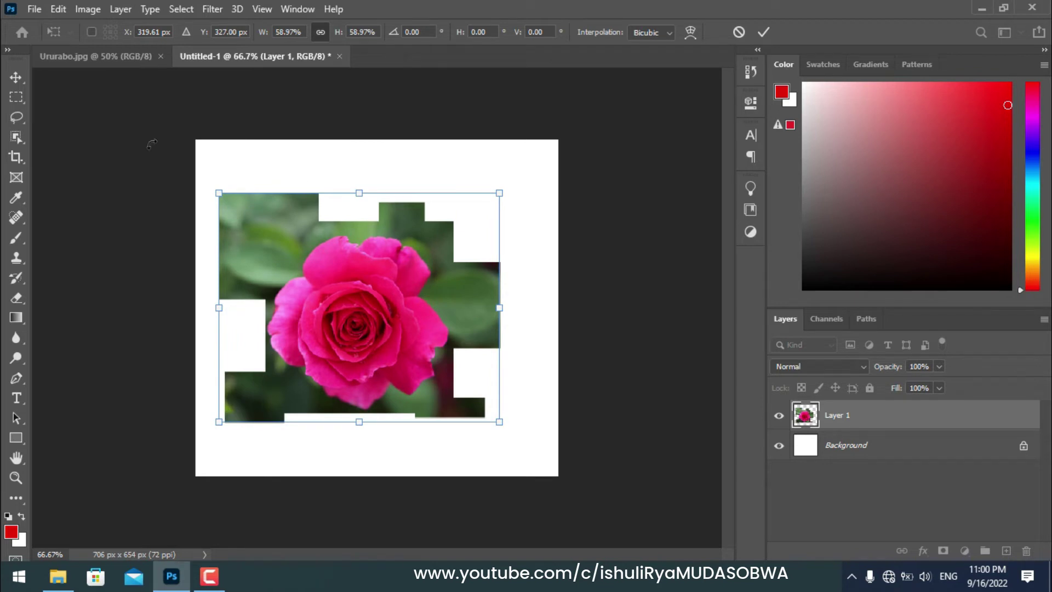
pyautogui.click(16, 77)
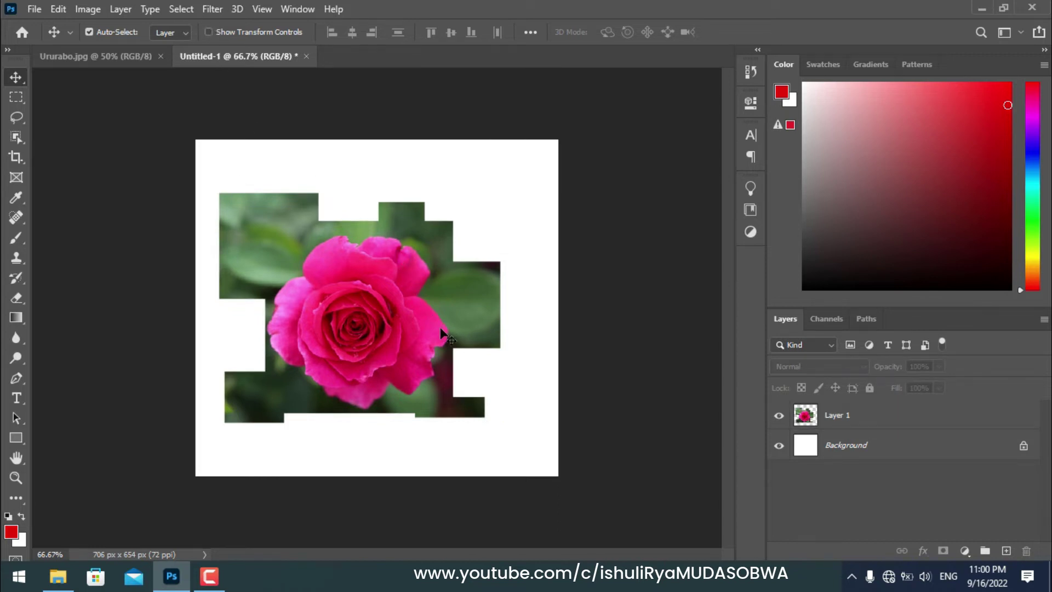
# - On Ururabo.jpg, deselect the stepped selection with the Rectangular Marquee and switch to Subtract from selection
pyautogui.click(121, 57)
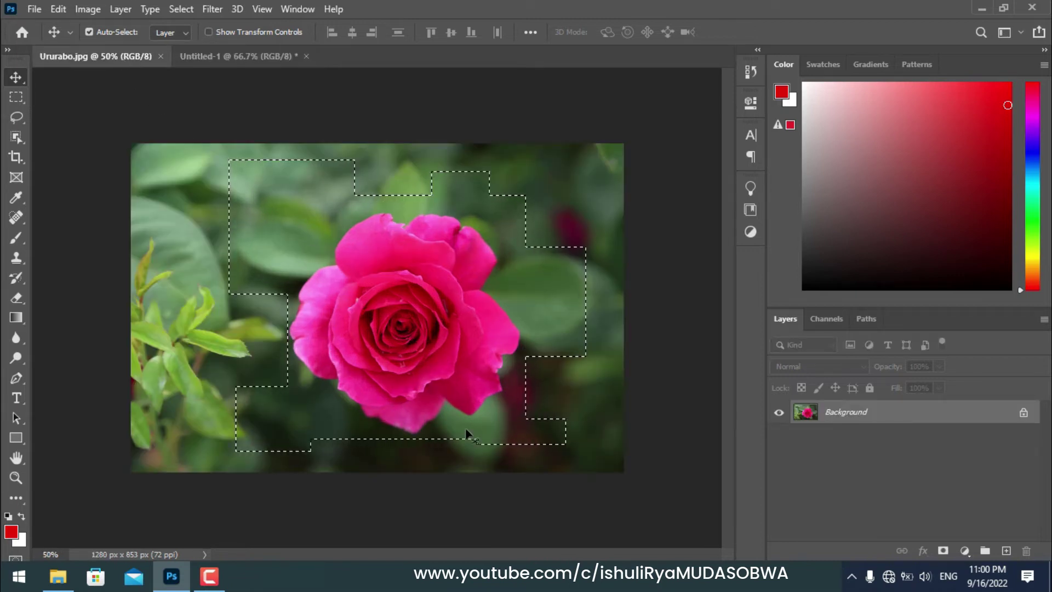
pyautogui.click(249, 60)
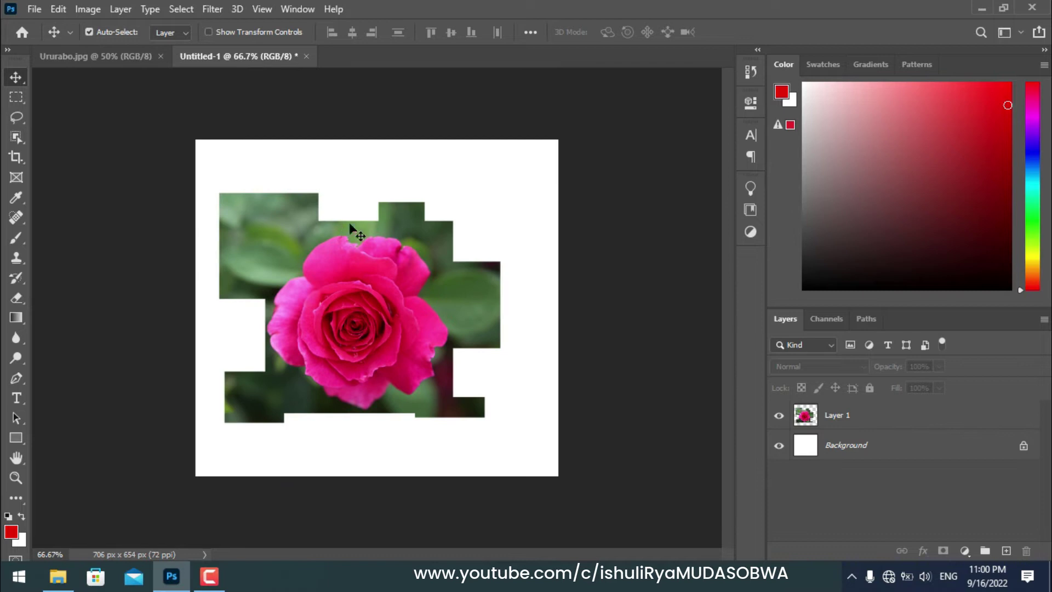
pyautogui.click(135, 57)
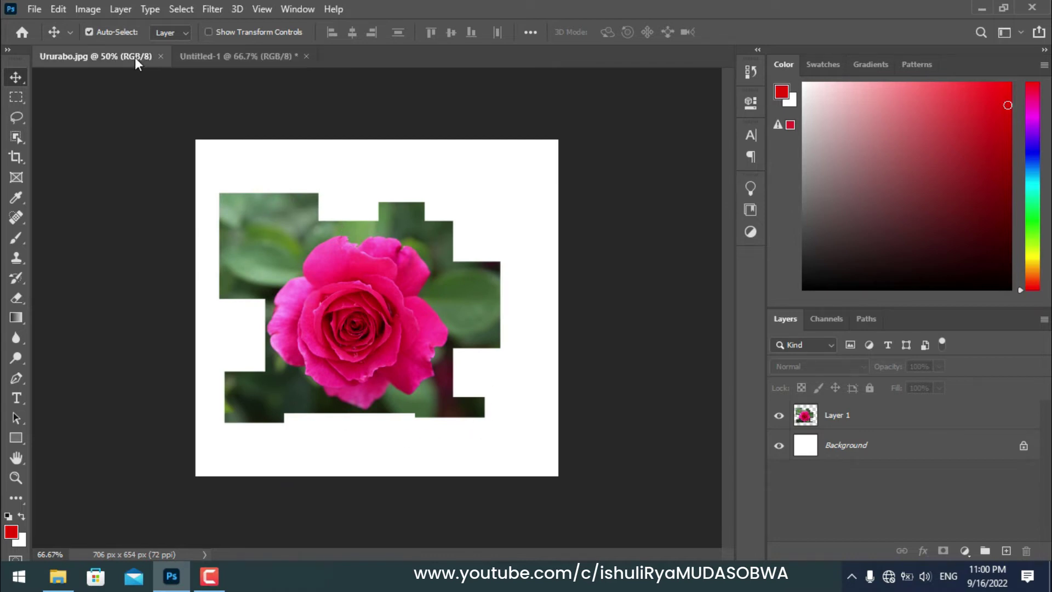
pyautogui.click(17, 96)
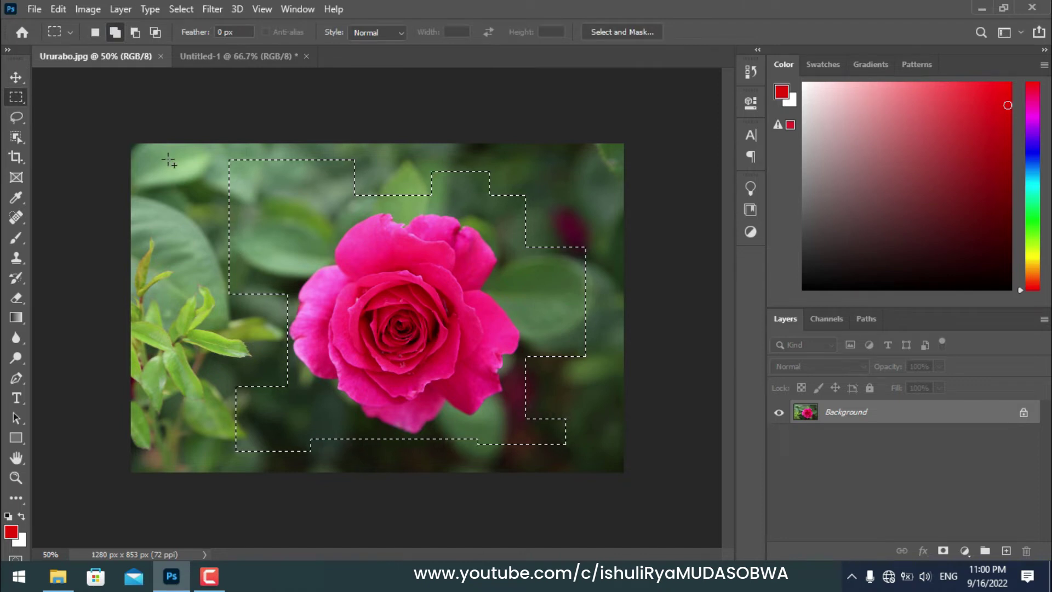
pyautogui.click(96, 33)
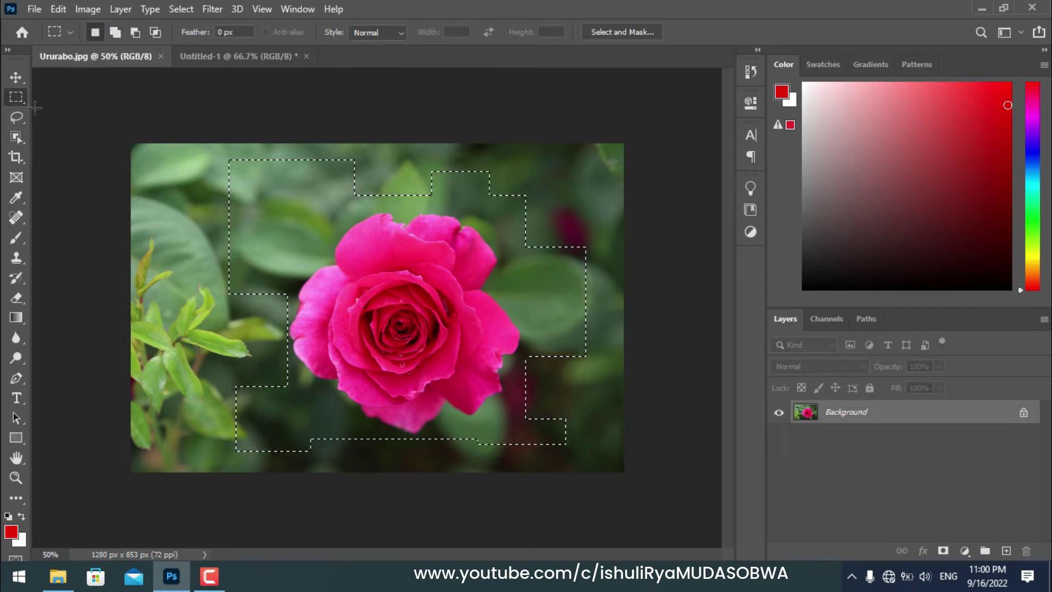
pyautogui.click(178, 169)
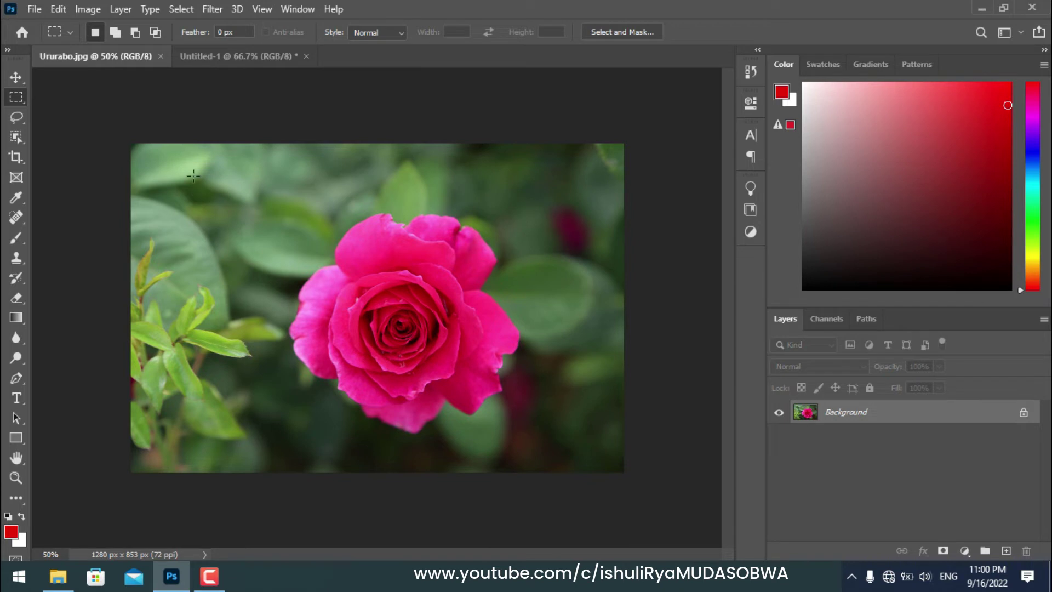
pyautogui.click(136, 33)
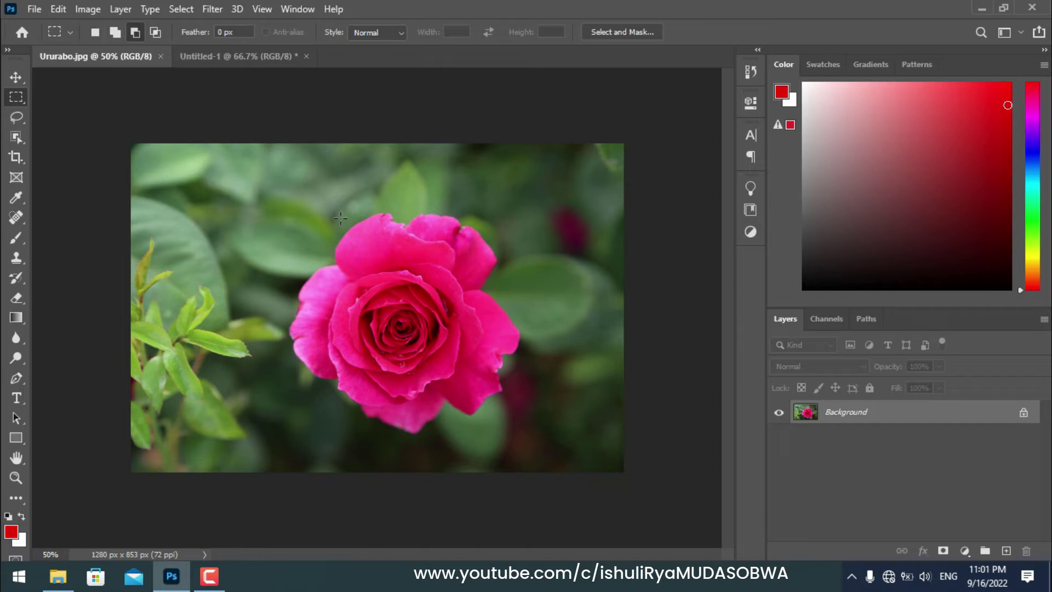
# - Draw a large rectangle over the rose, then subtract top-left, right-strip, lower-right and upper-right blocks
pyautogui.moveTo(341, 218); pyautogui.dragTo(578, 441)
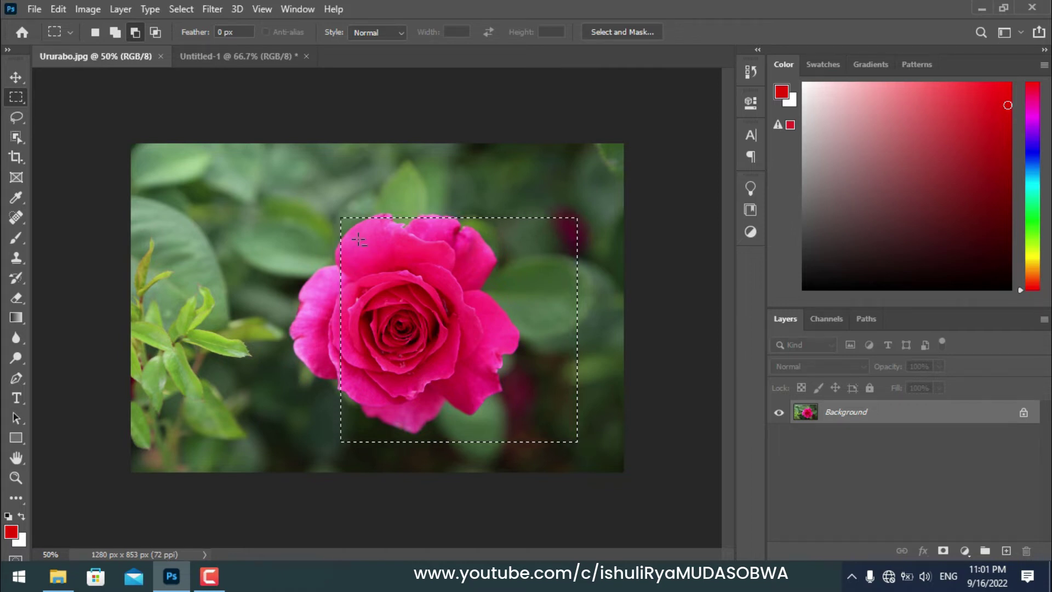
pyautogui.moveTo(274, 165); pyautogui.dragTo(407, 299)
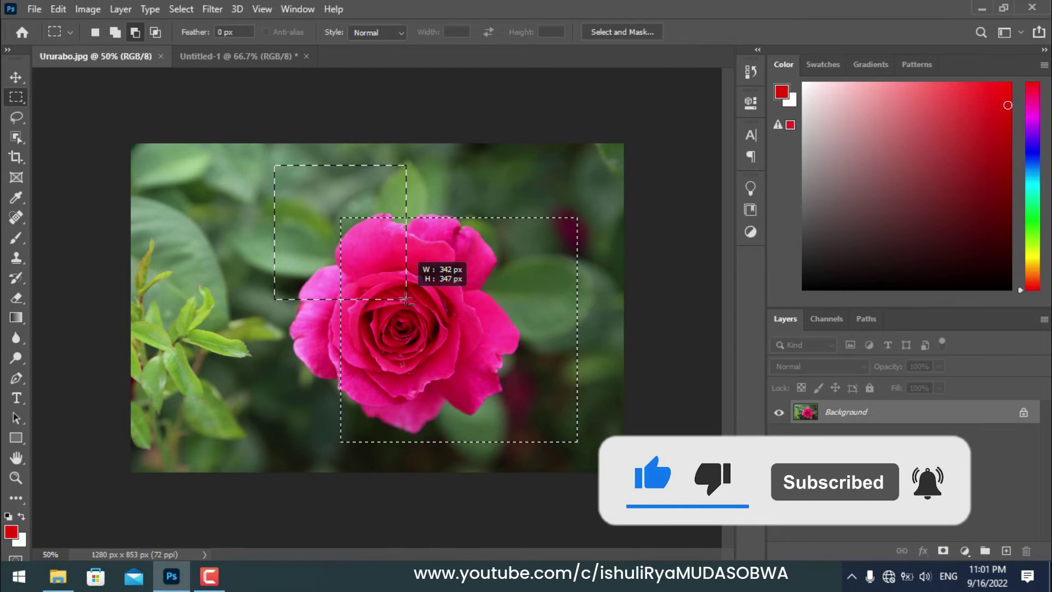
pyautogui.moveTo(406, 299); pyautogui.dragTo(406, 298)
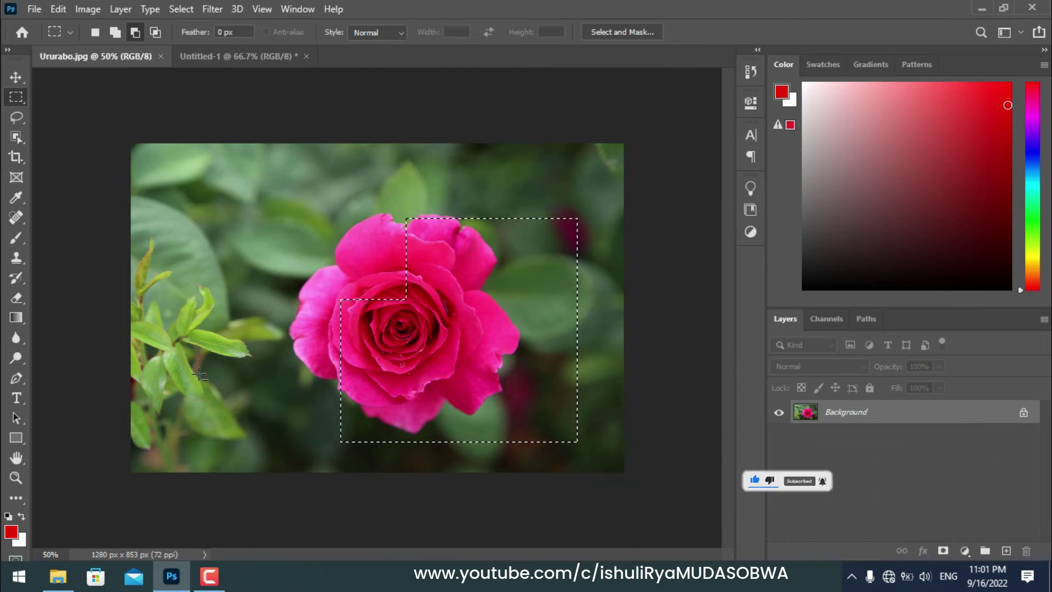
pyautogui.moveTo(563, 173); pyautogui.dragTo(605, 322)
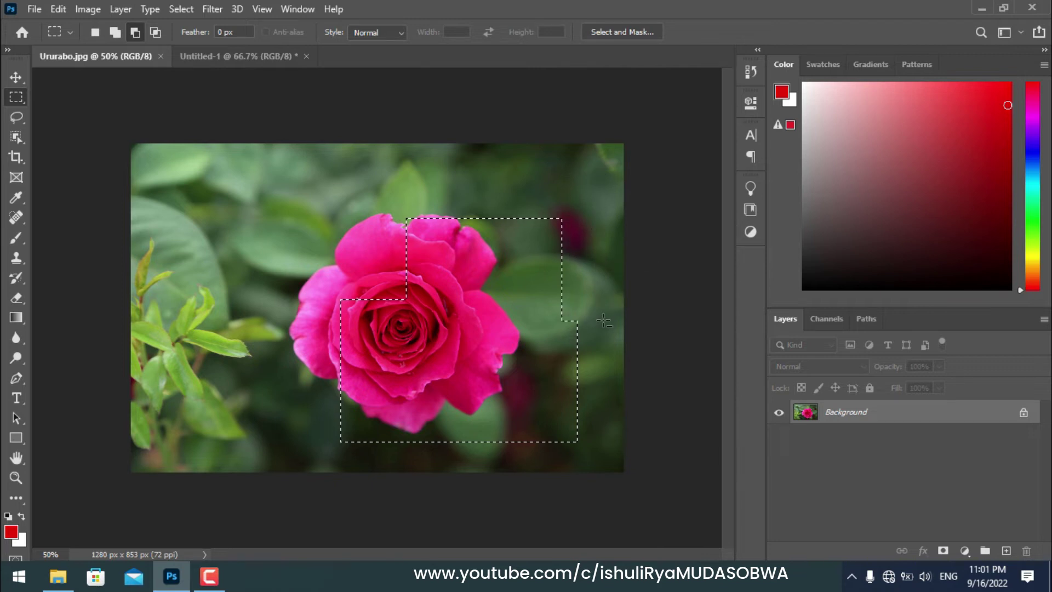
pyautogui.moveTo(607, 444); pyautogui.dragTo(425, 354)
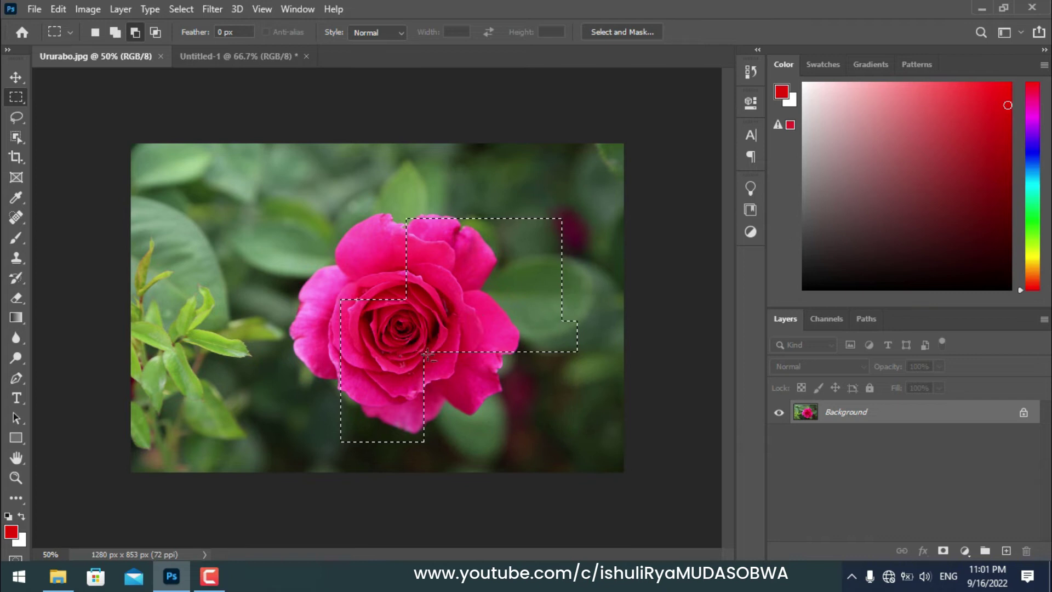
pyautogui.moveTo(457, 155); pyautogui.dragTo(589, 279)
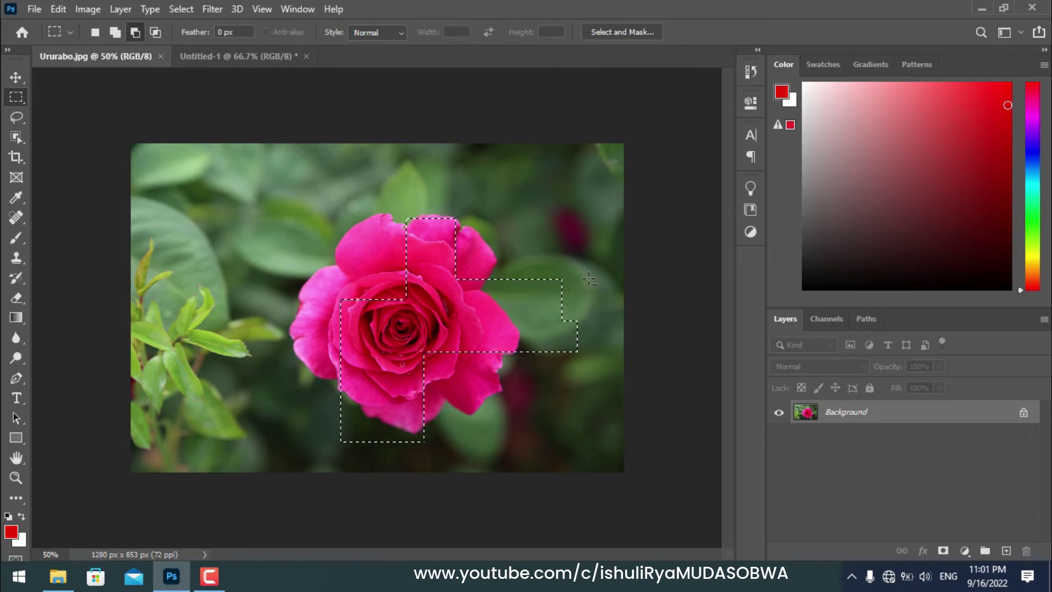
pyautogui.click(139, 29)
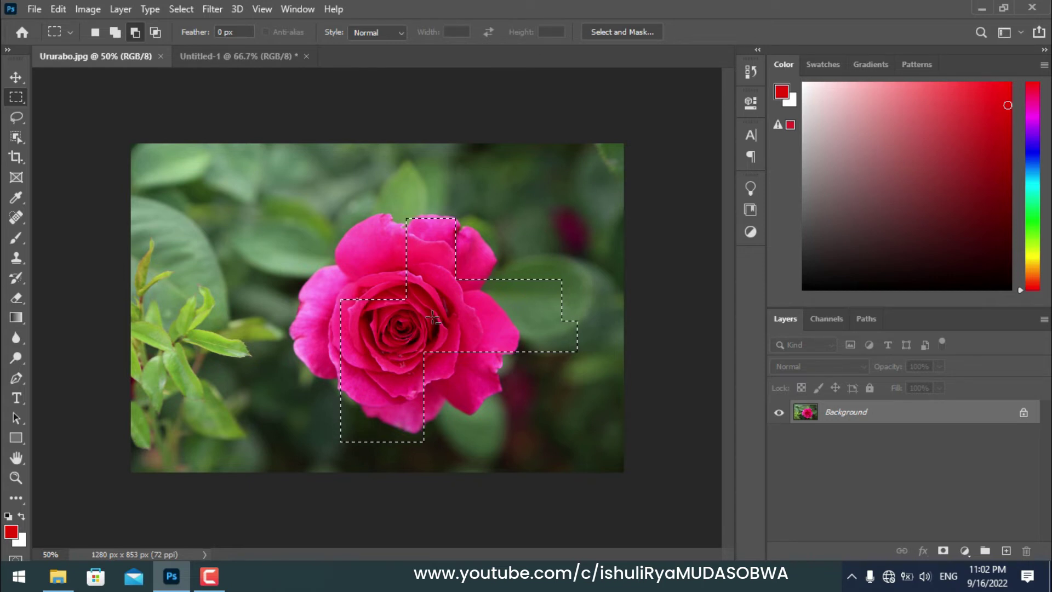
pyautogui.click(94, 31)
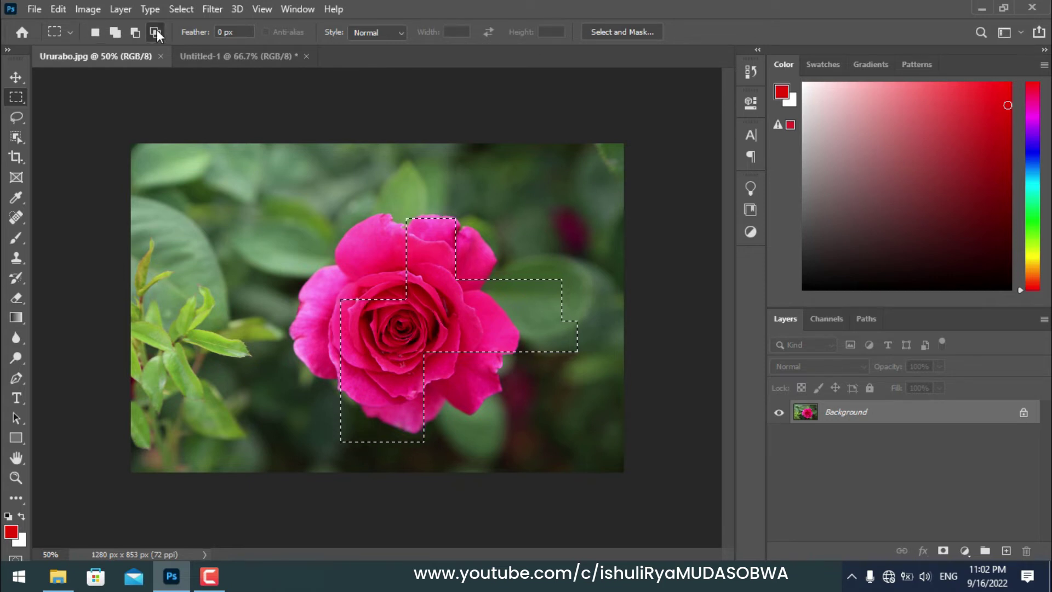
# - In Intersect mode, overlap a large left rectangle with lower-right and wide upper rectangles
pyautogui.click(199, 183)
pyautogui.click(156, 31)
pyautogui.moveTo(195, 168); pyautogui.dragTo(496, 429)
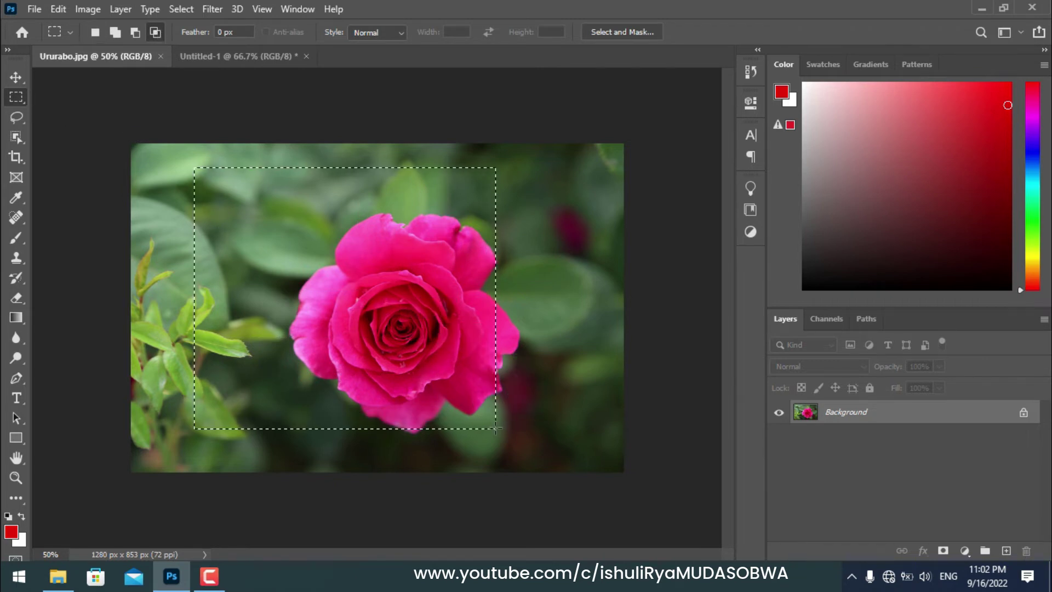
pyautogui.moveTo(601, 255); pyautogui.dragTo(364, 459)
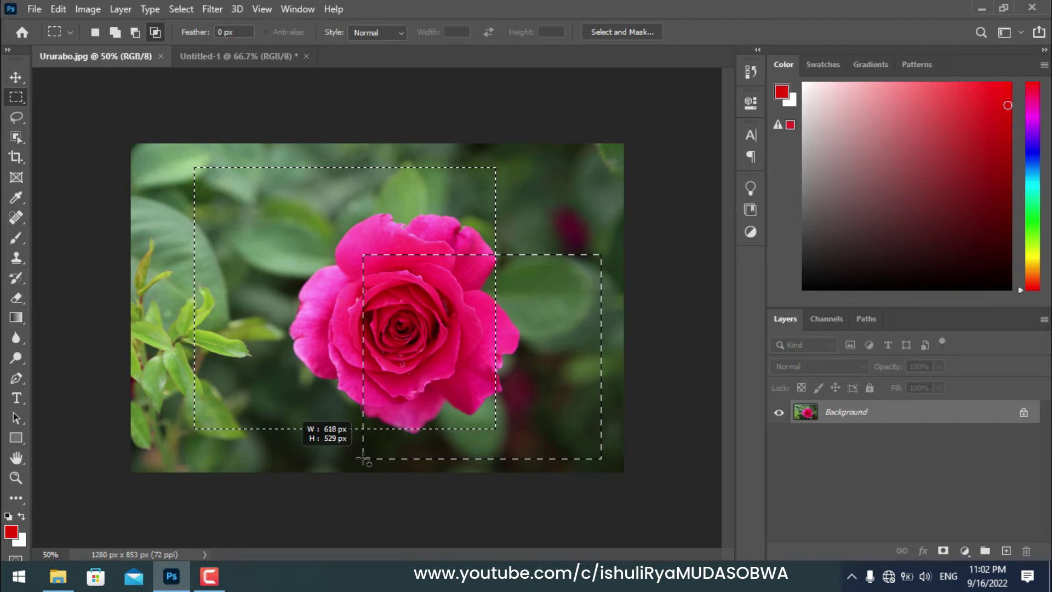
pyautogui.moveTo(363, 459); pyautogui.dragTo(364, 459)
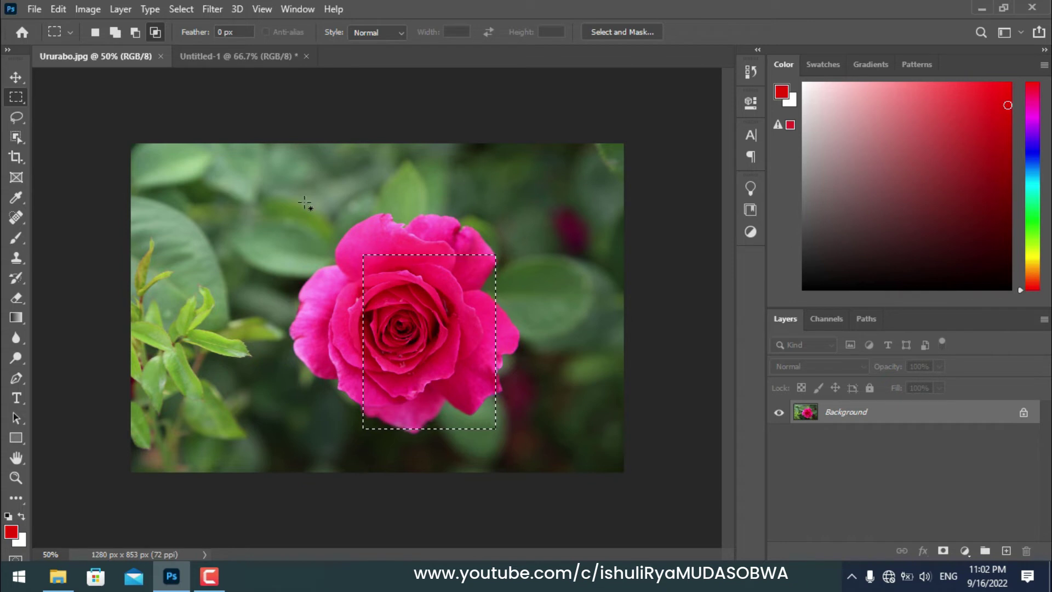
pyautogui.moveTo(243, 221)
pyautogui.mouseDown()
pyautogui.moveTo(635, 349)
pyautogui.moveTo(573, 319)
pyautogui.mouseUp()
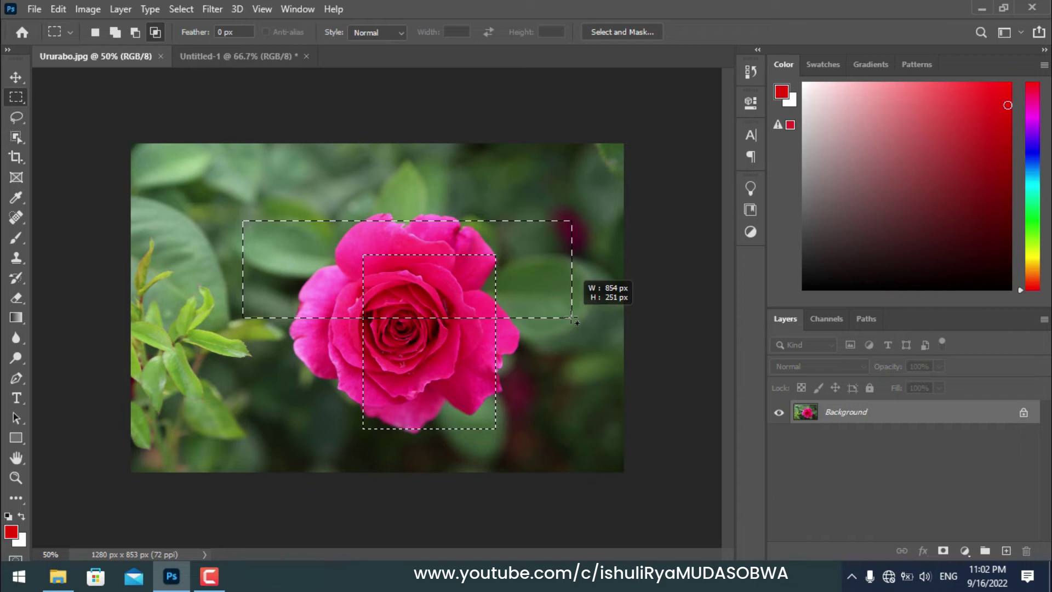
pyautogui.moveTo(573, 318); pyautogui.dragTo(571, 318)
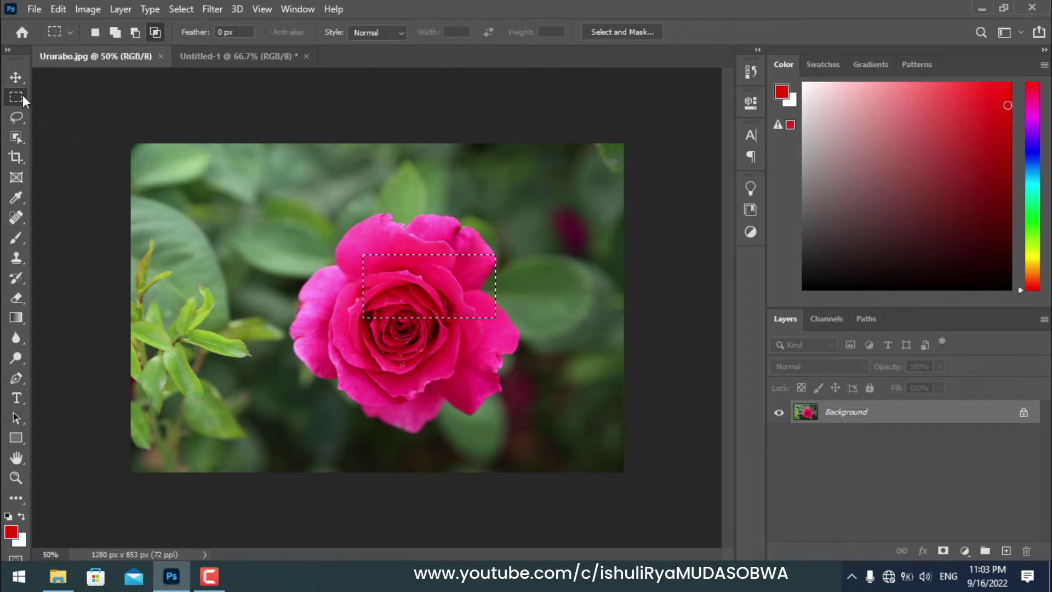
# - Clear the selection, select a new rectangle on the rose photo, and copy it
pyautogui.hotkey('ctrl', 'd')
pyautogui.click(95, 32)
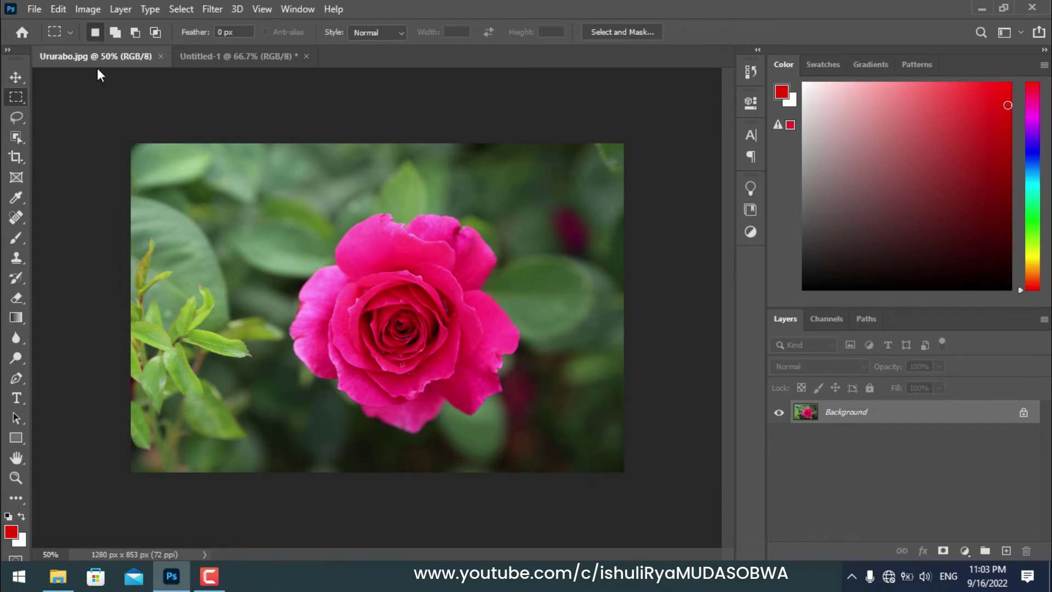
pyautogui.click(17, 77)
pyautogui.click(18, 97)
pyautogui.moveTo(591, 409); pyautogui.dragTo(556, 451)
pyautogui.click(59, 9)
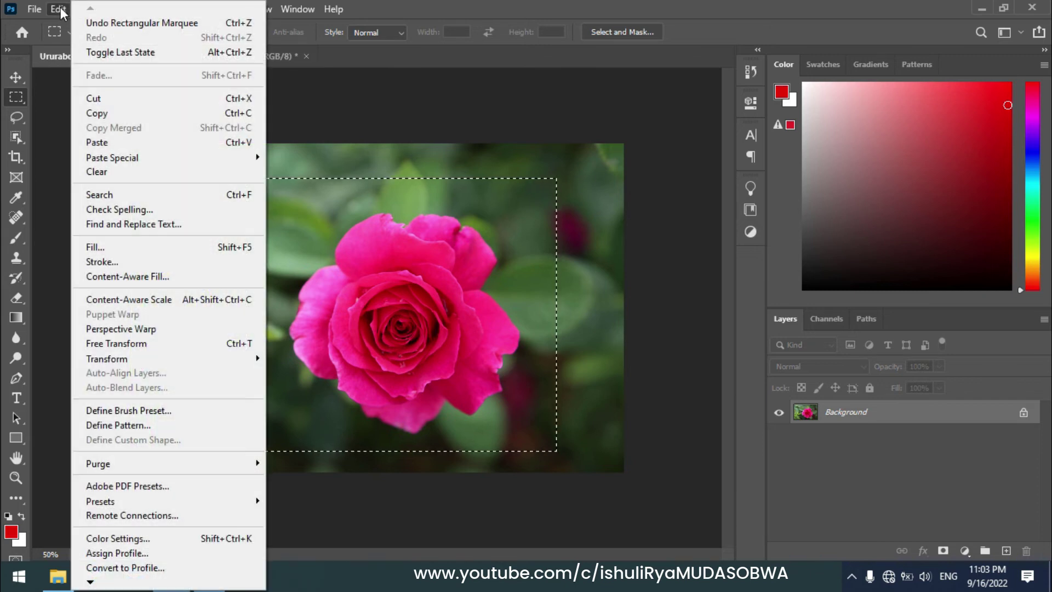
pyautogui.click(106, 113)
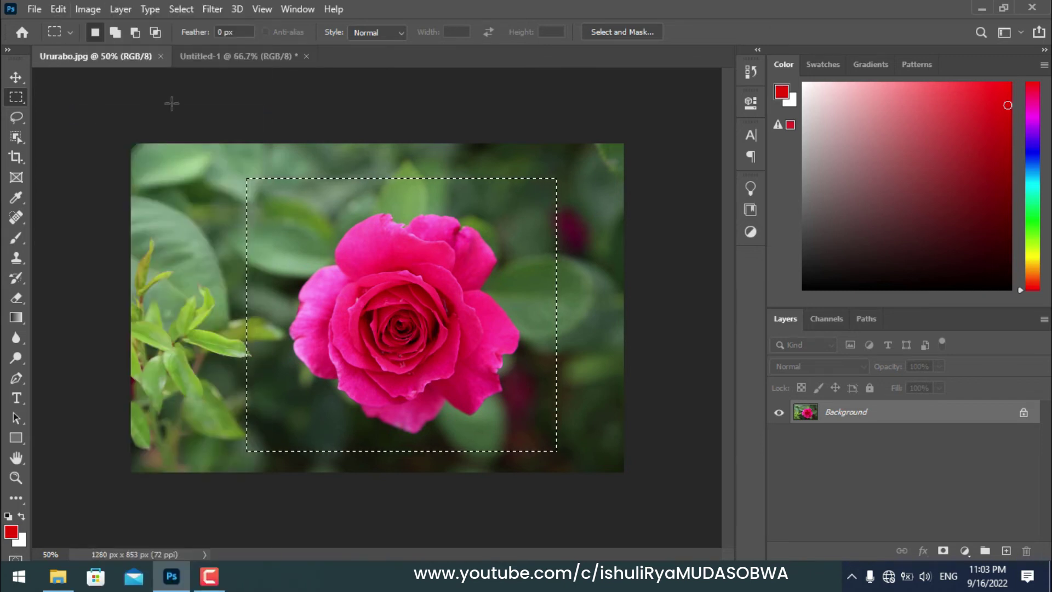
# - In Untitled-1, delete the old Layer 1 and paste the copied rose as a new layer
pyautogui.click(218, 56)
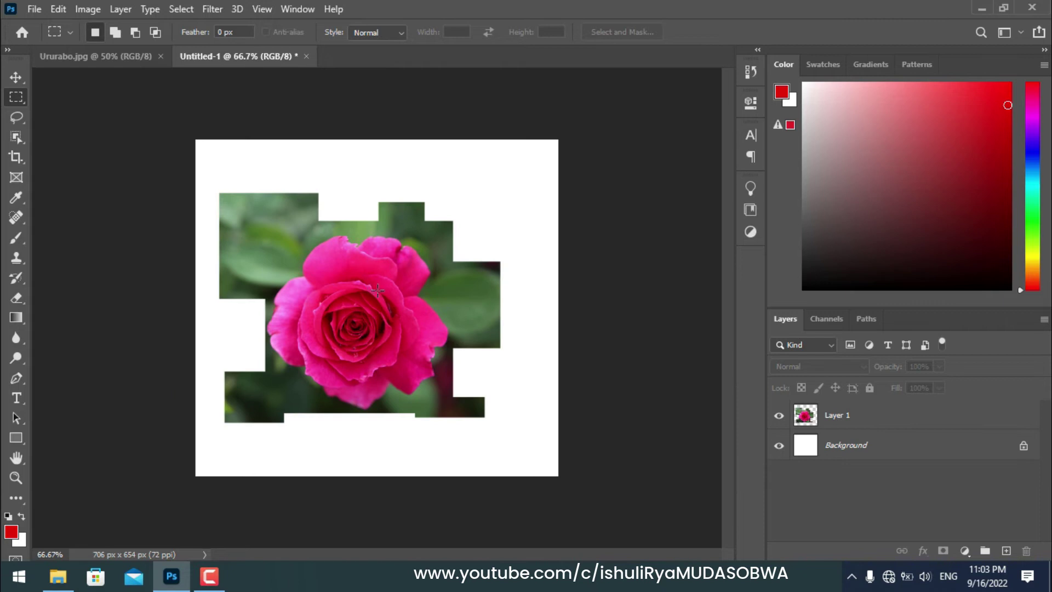
pyautogui.click(14, 76)
pyautogui.rightClick(335, 297)
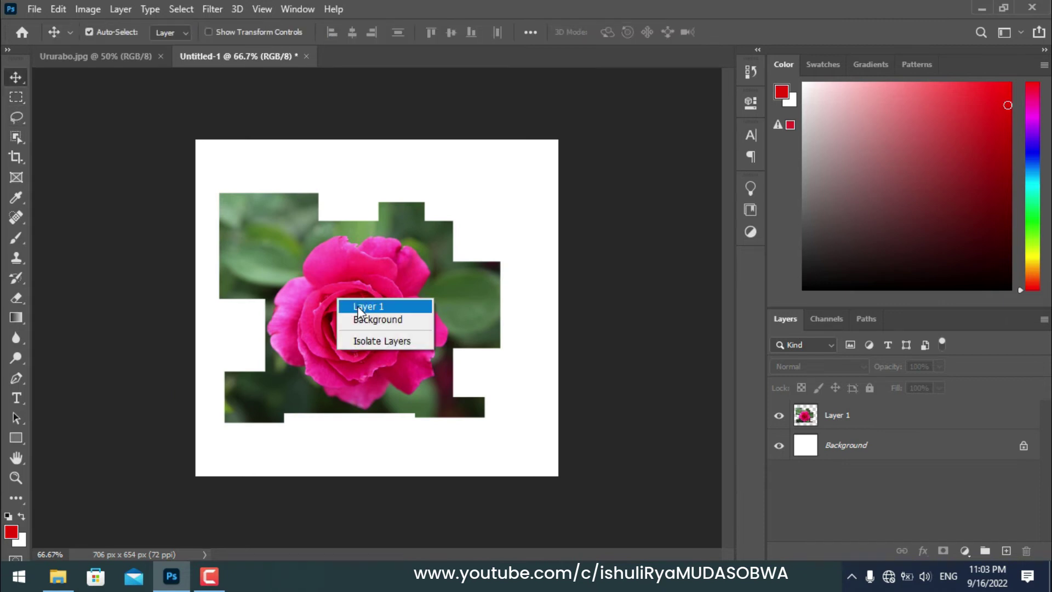
pyautogui.click(357, 306)
pyautogui.press('Delete')
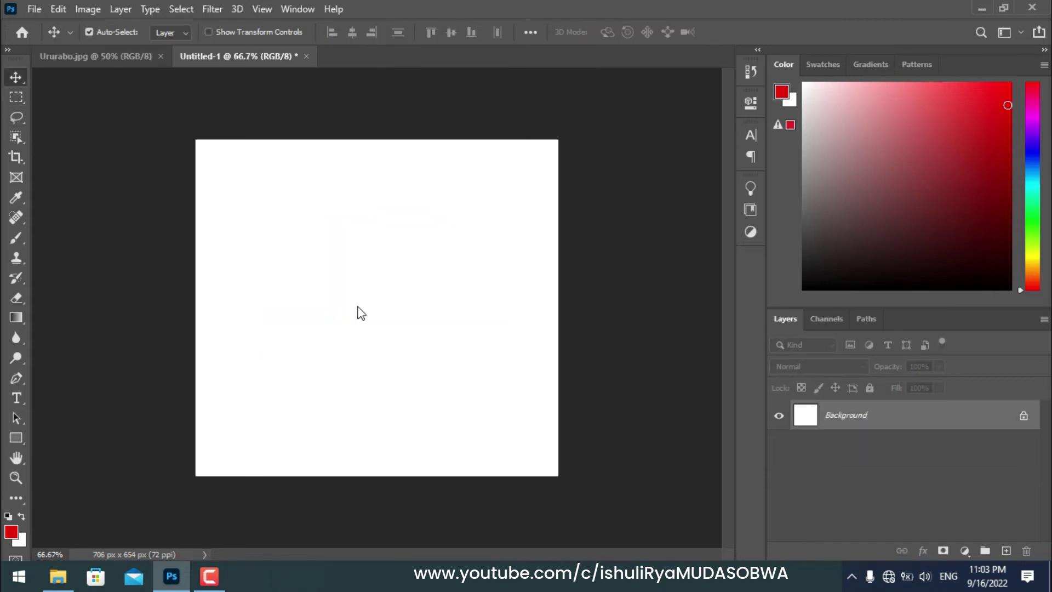
pyautogui.click(57, 7)
pyautogui.click(116, 143)
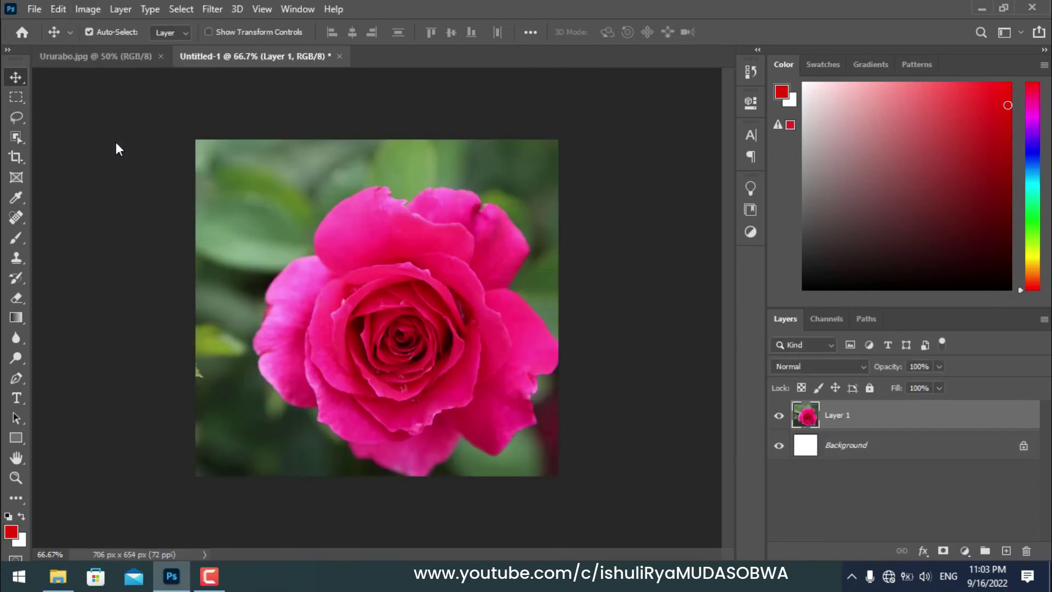
# - Scale the pasted rose to about 38% near the upper left, commit, and return to Ururabo.jpg
pyautogui.click(209, 32)
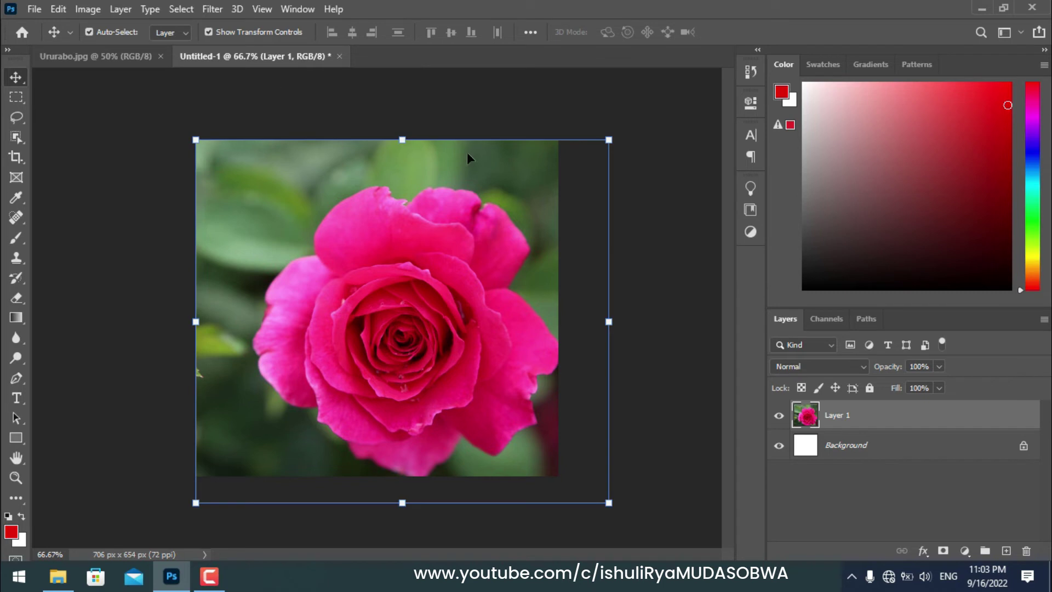
pyautogui.moveTo(609, 140)
pyautogui.mouseDown()
pyautogui.moveTo(354, 364)
pyautogui.moveTo(331, 288)
pyautogui.moveTo(281, 232)
pyautogui.mouseUp()
pyautogui.hotkey('ctrl', '+')
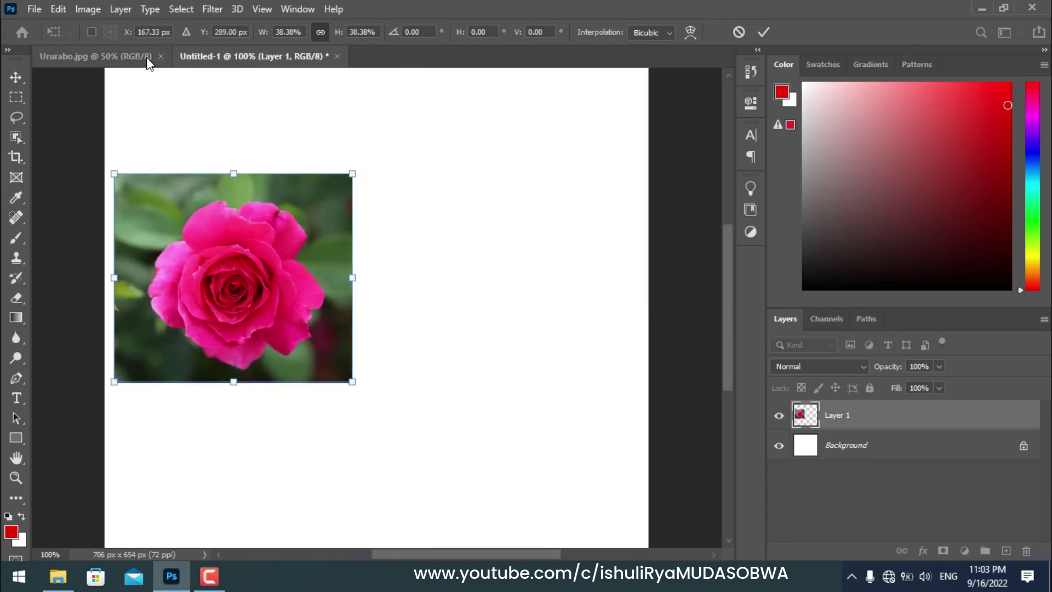
pyautogui.click(126, 63)
pyautogui.click(125, 61)
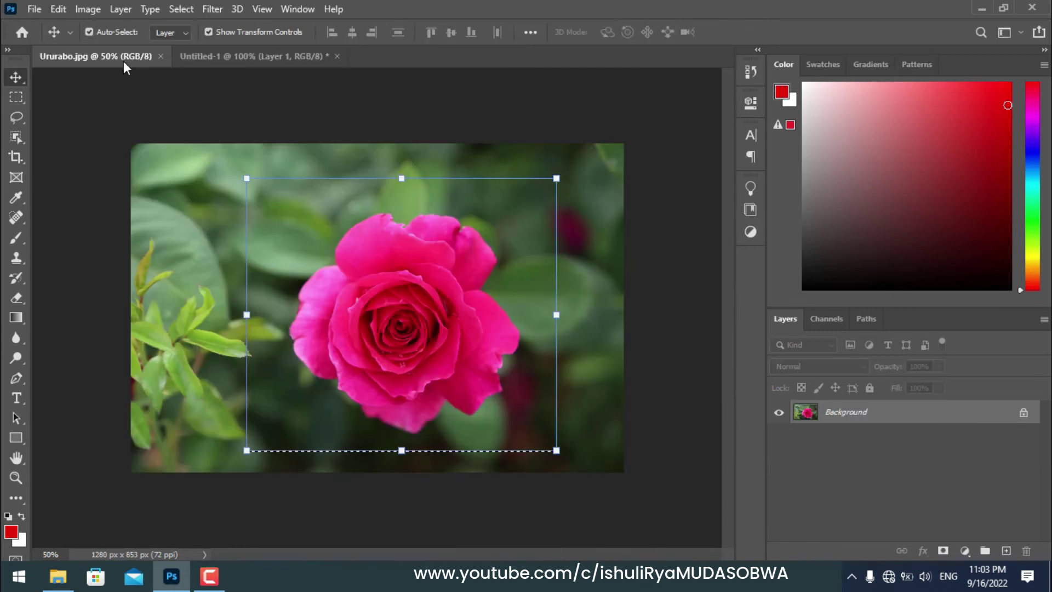
# - Deselect and drag a 20 px feathered rectangular marquee around the rose
pyautogui.click(25, 97)
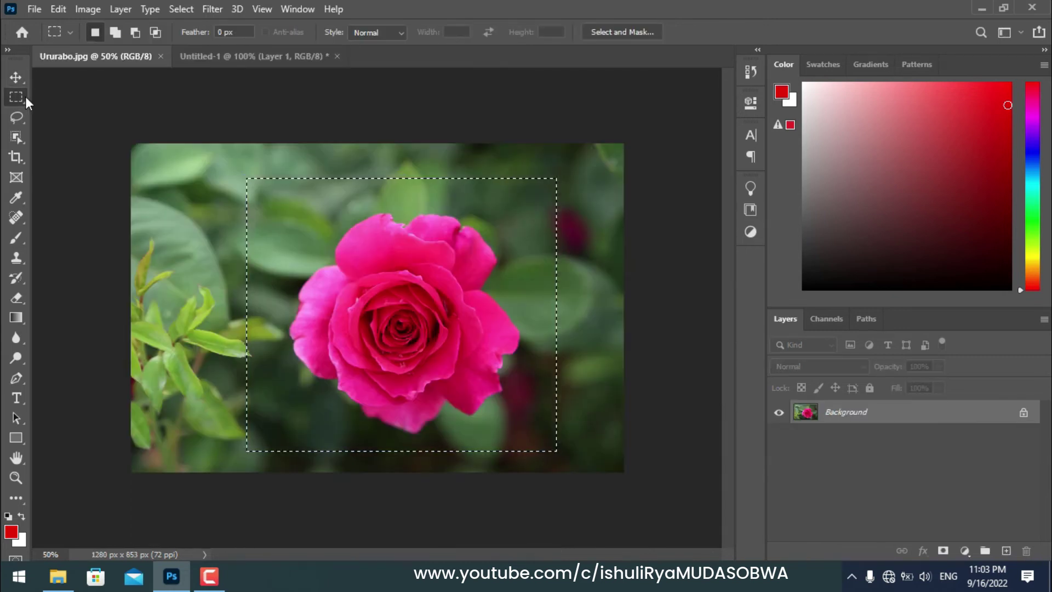
pyautogui.click(200, 171)
pyautogui.write('20')
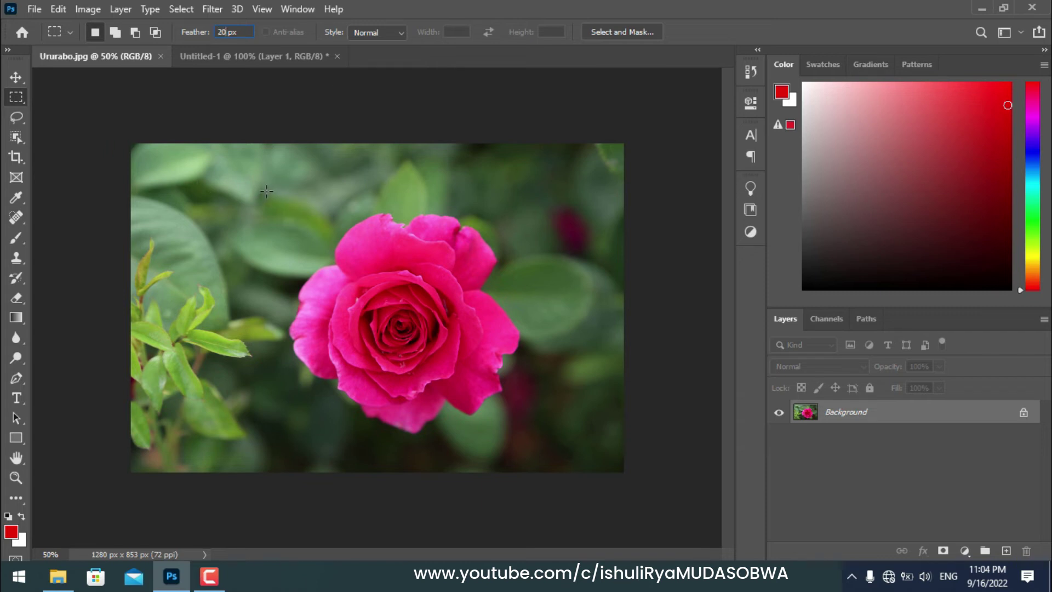
pyautogui.moveTo(275, 187); pyautogui.dragTo(534, 446)
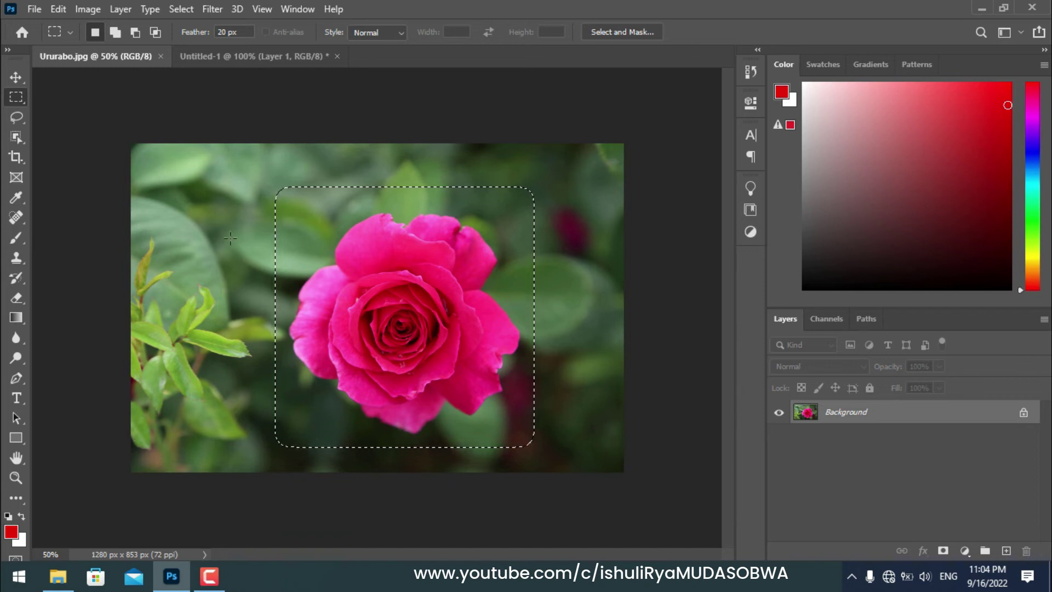
pyautogui.click(58, 8)
# - Copy the feathered rose and paste it onto Artboard 1 in Untitled-2
pyautogui.click(120, 113)
pyautogui.click(232, 54)
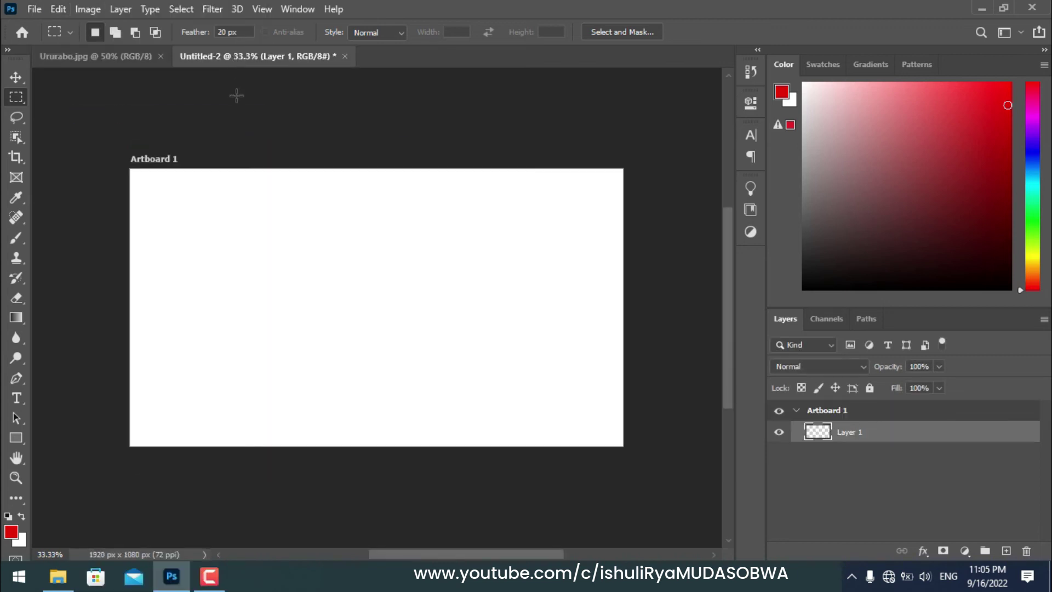
pyautogui.click(58, 10)
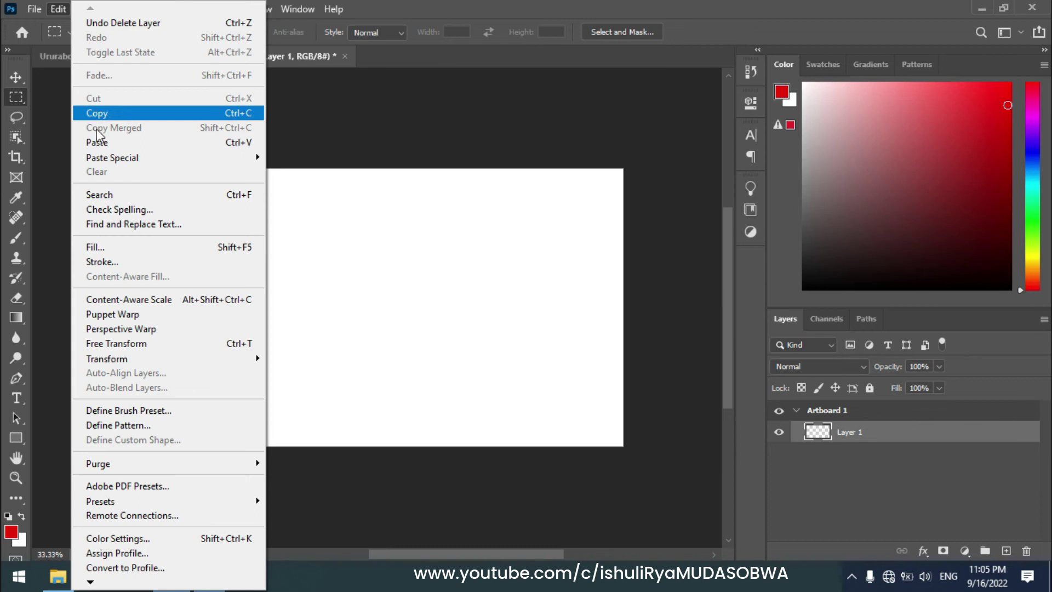
pyautogui.click(99, 142)
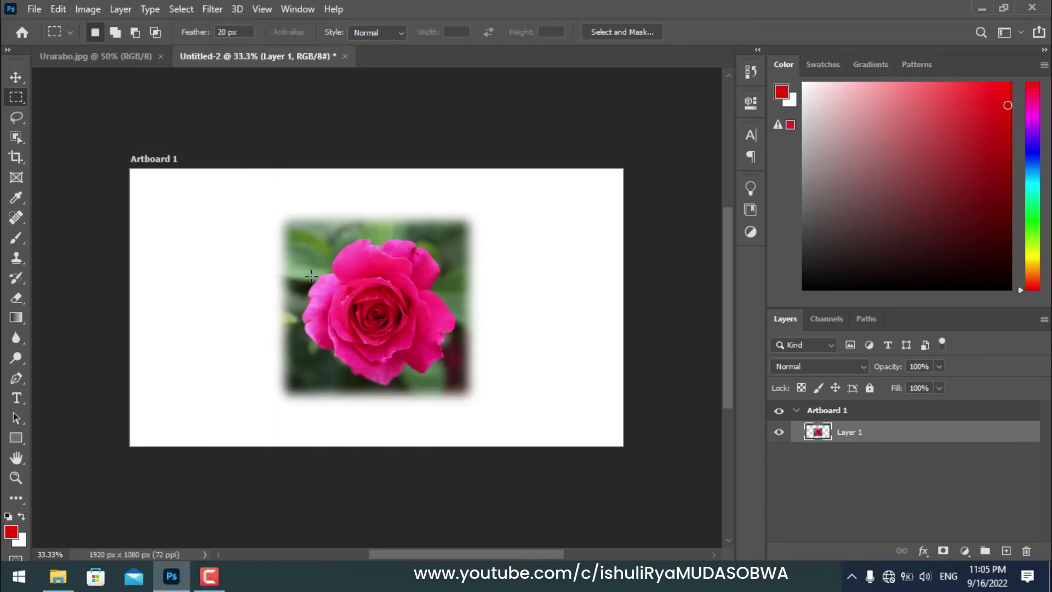
# - With transform controls hidden, drag the pasted rose left, then return to Ururabo.jpg
pyautogui.click(19, 78)
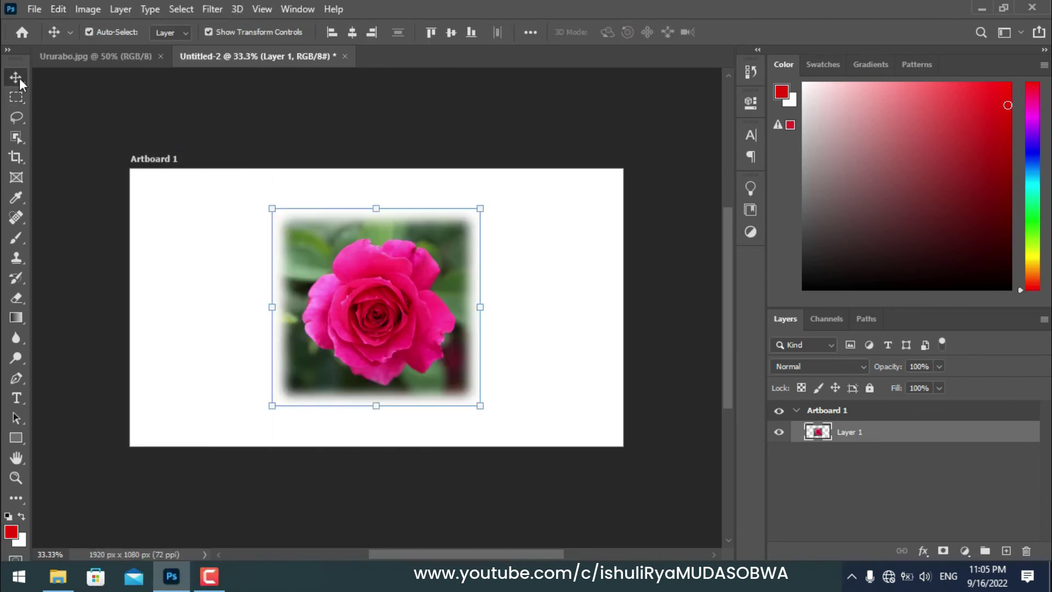
pyautogui.hotkey('ctrl', '+')
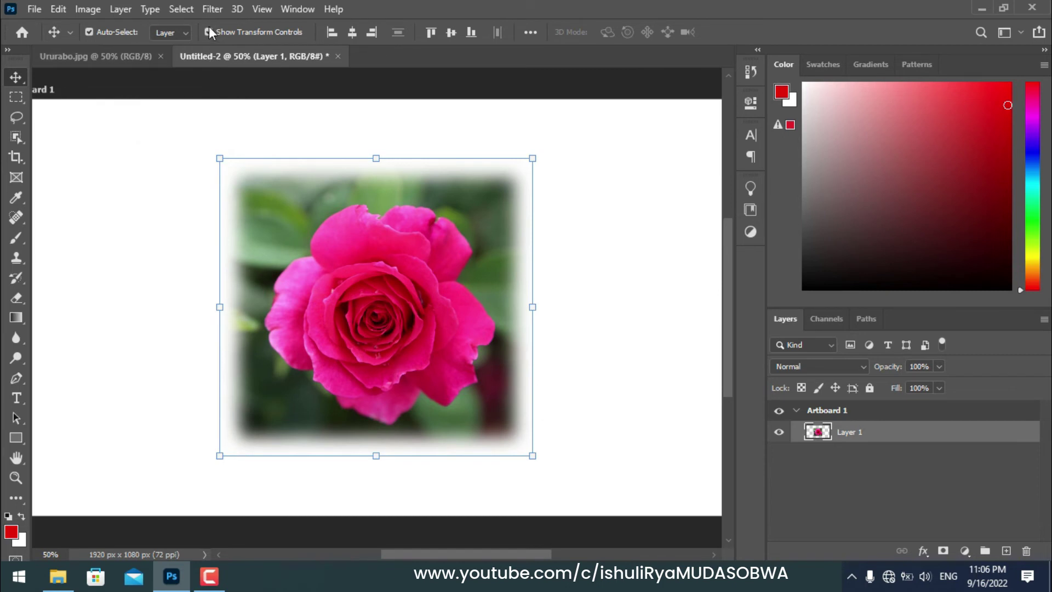
pyautogui.click(209, 32)
pyautogui.moveTo(389, 274); pyautogui.dragTo(261, 269)
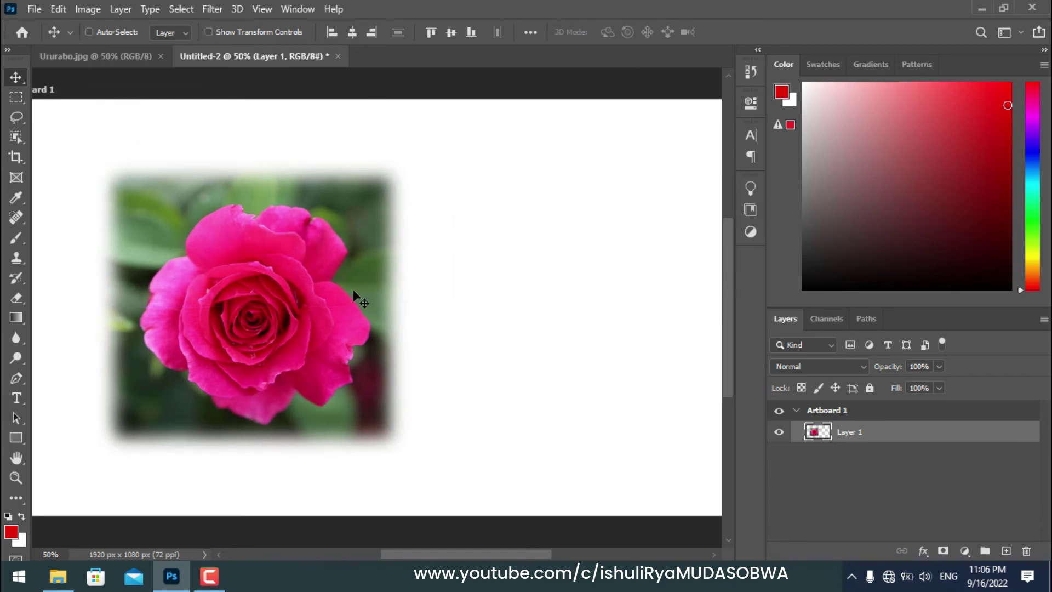
pyautogui.hotkey('ctrl', '-')
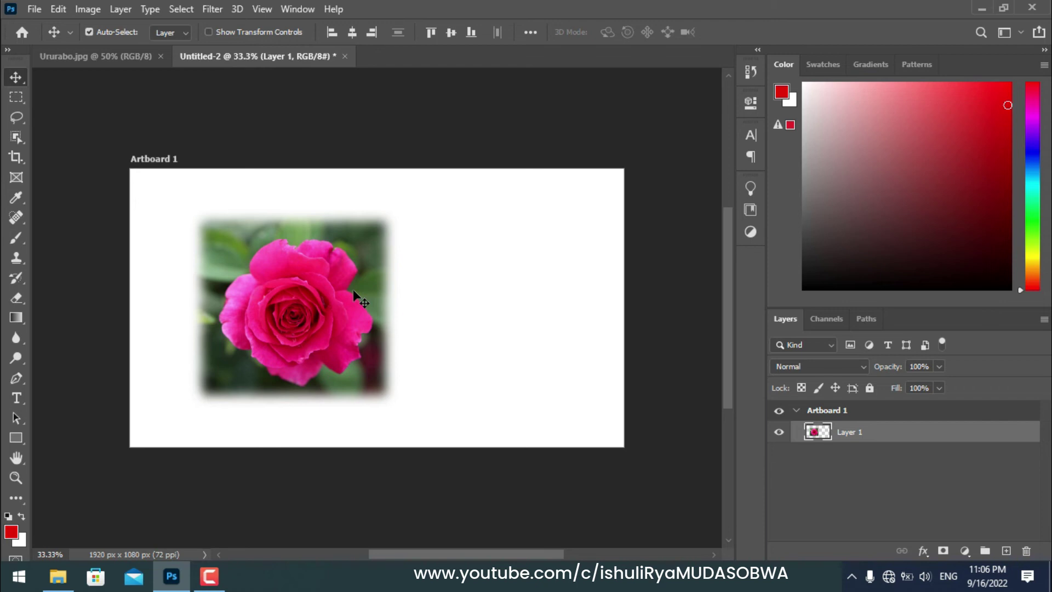
pyautogui.moveTo(323, 295); pyautogui.dragTo(288, 297)
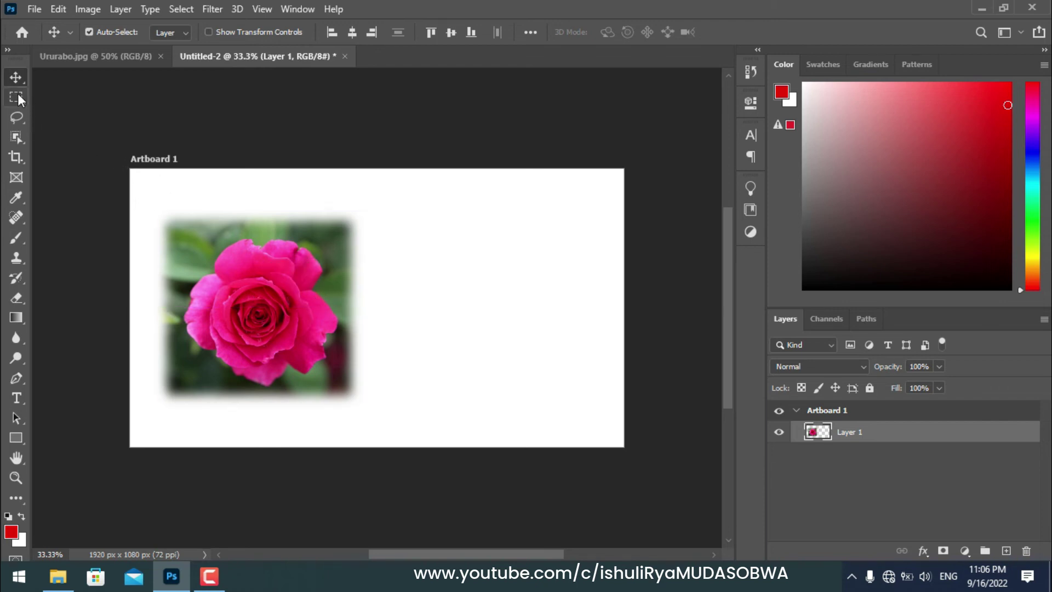
pyautogui.click(82, 57)
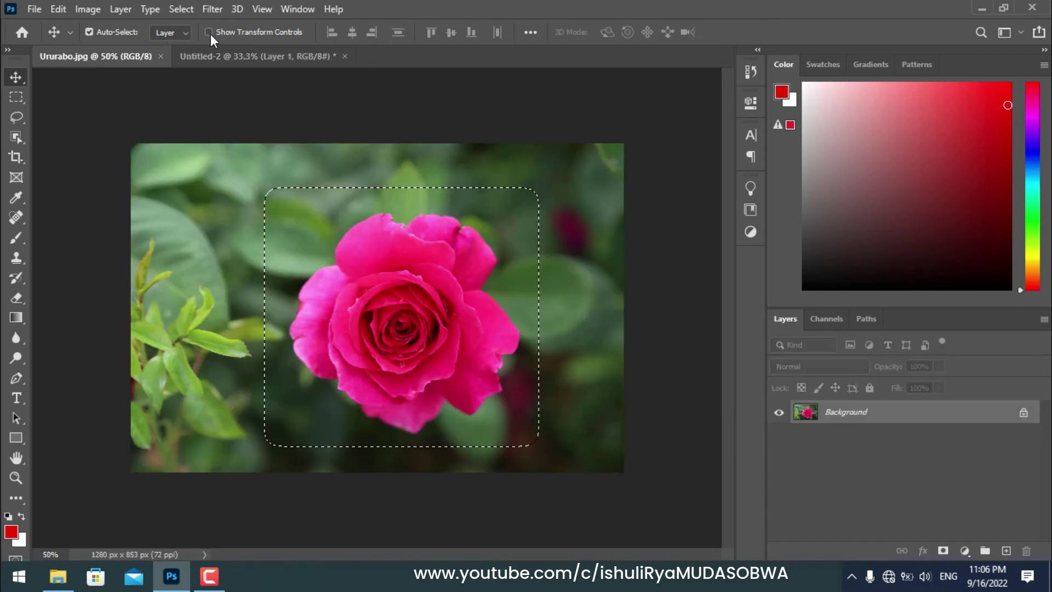
# - Replace the selection with a 100 px feathered marquee around the rose and nudge it into place
pyautogui.click(17, 97)
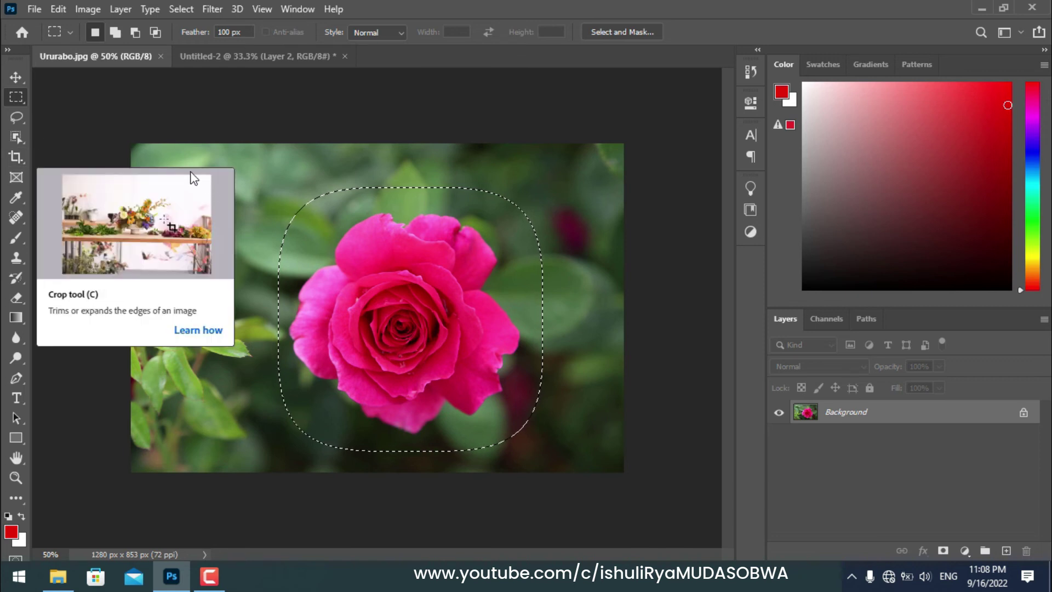
pyautogui.hotkey('ctrl', 'd')
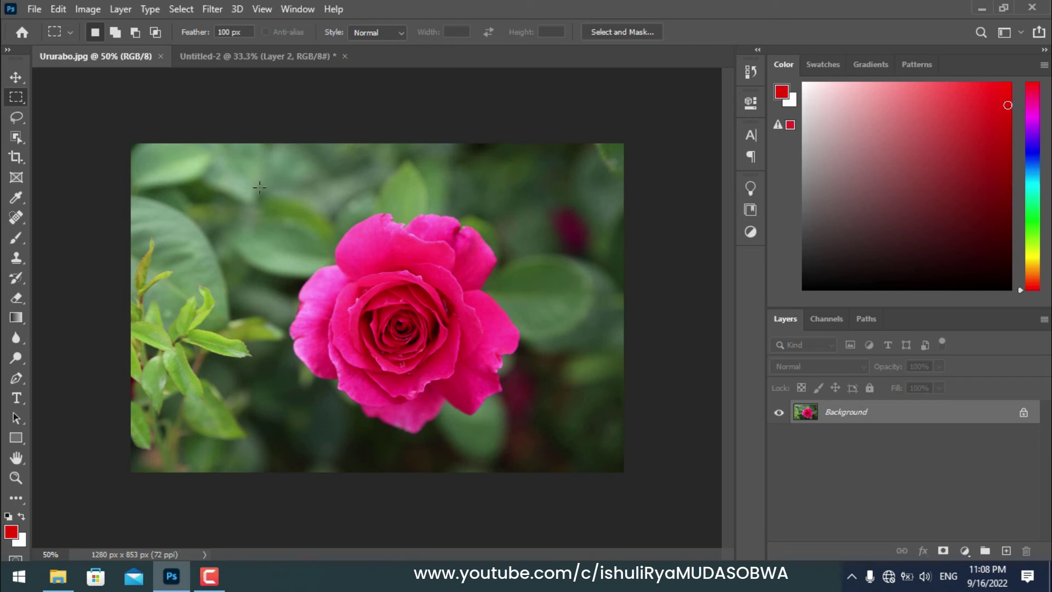
pyautogui.moveTo(260, 187); pyautogui.dragTo(542, 440)
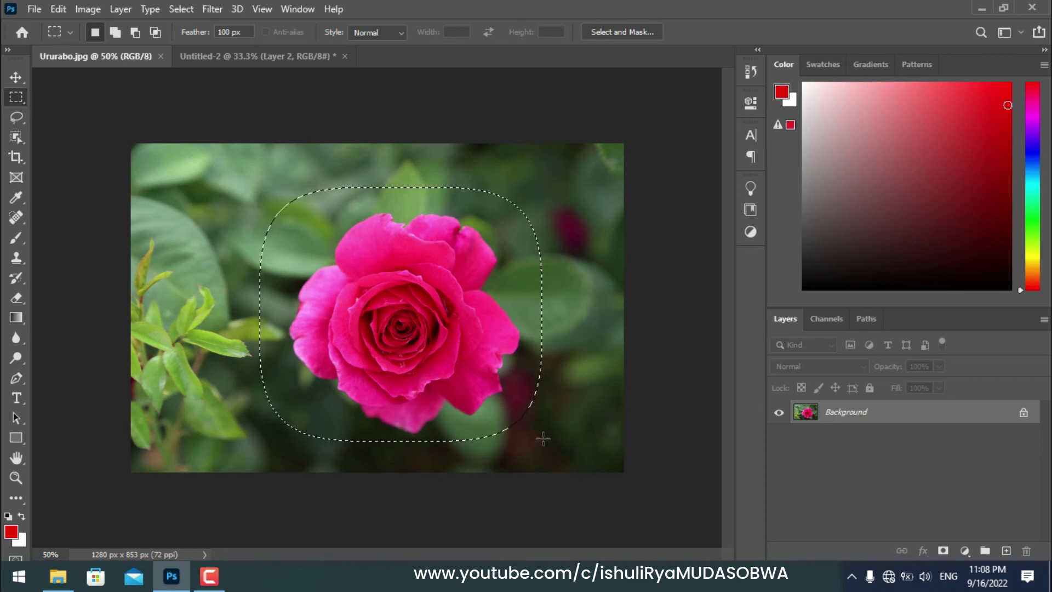
pyautogui.press('Left')
pyautogui.press('Left')
pyautogui.press('Left')
pyautogui.moveTo(250, 211); pyautogui.dragTo(283, 218)
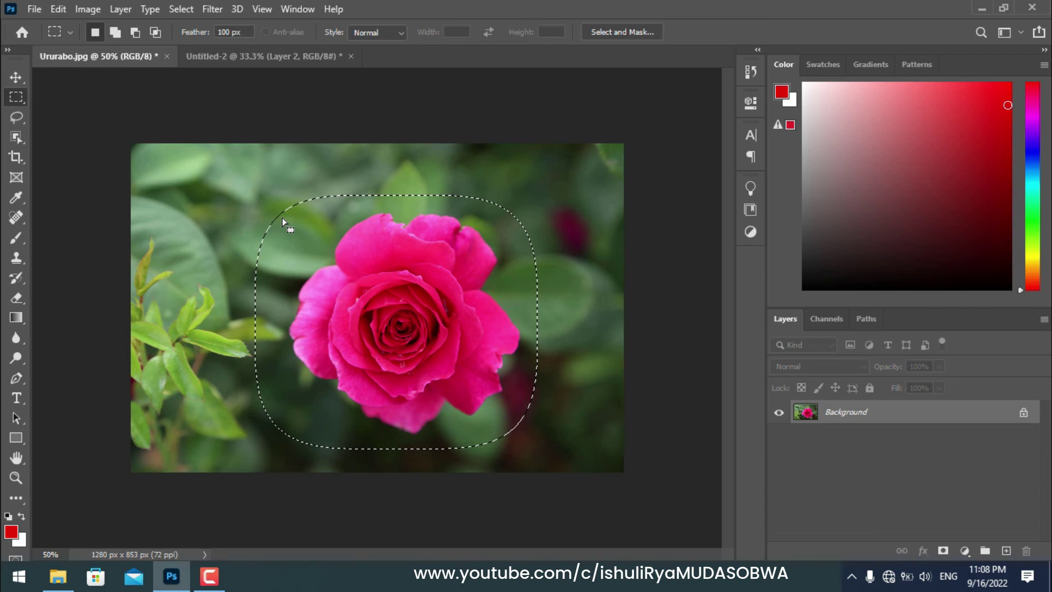
# - Reset the marquee Feather value to 0 px
pyautogui.doubleClick(223, 32)
pyautogui.press('BackSpace')
pyautogui.write('0')
pyautogui.press('Return')
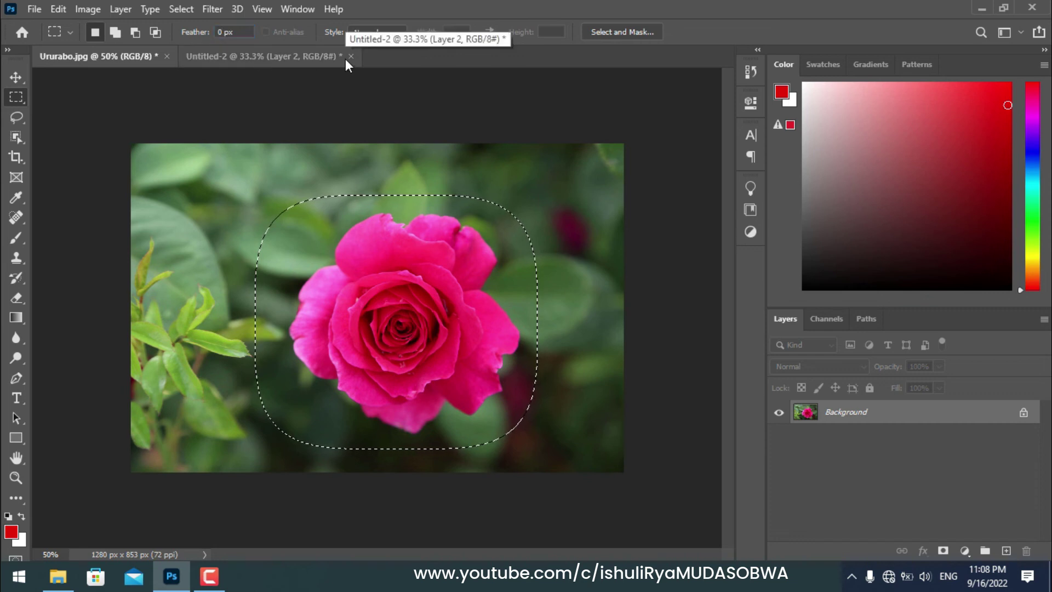
# - Deselect and set the marquee Style to Fixed Ratio with Width 5 and Height 1
pyautogui.click(365, 72)
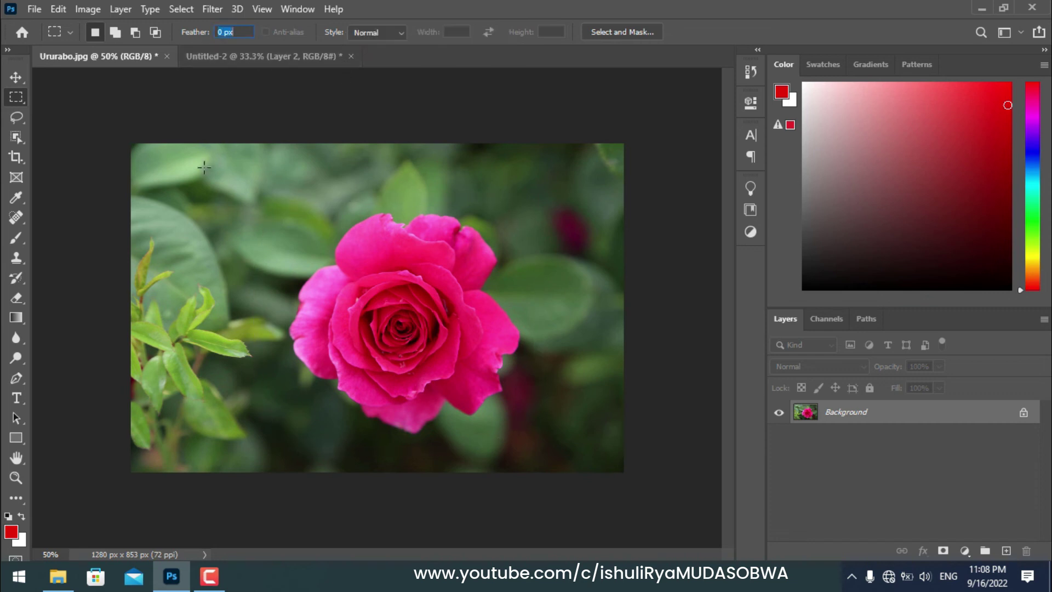
pyautogui.click(400, 34)
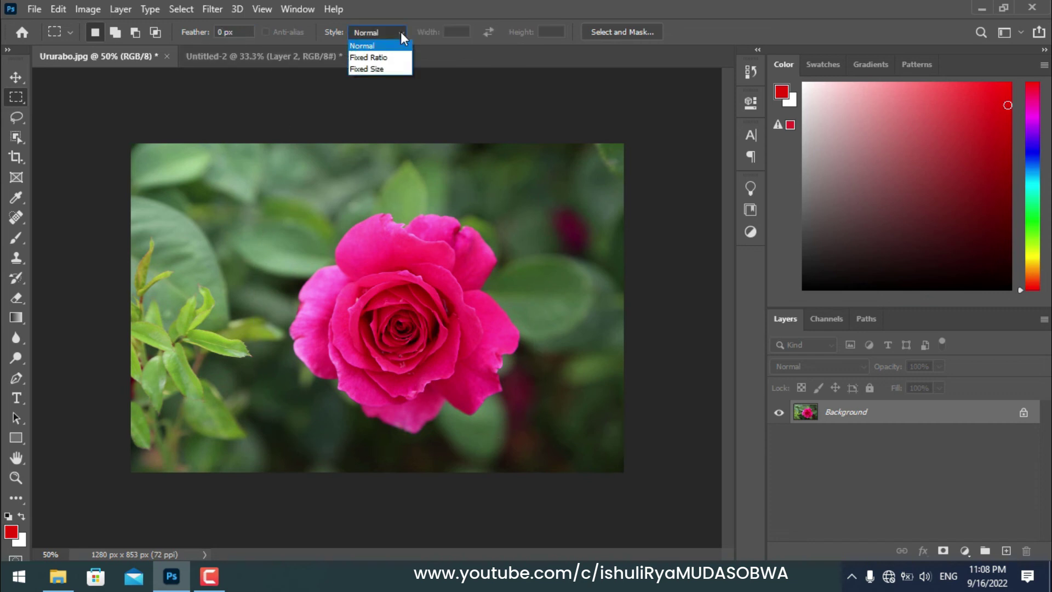
pyautogui.click(374, 58)
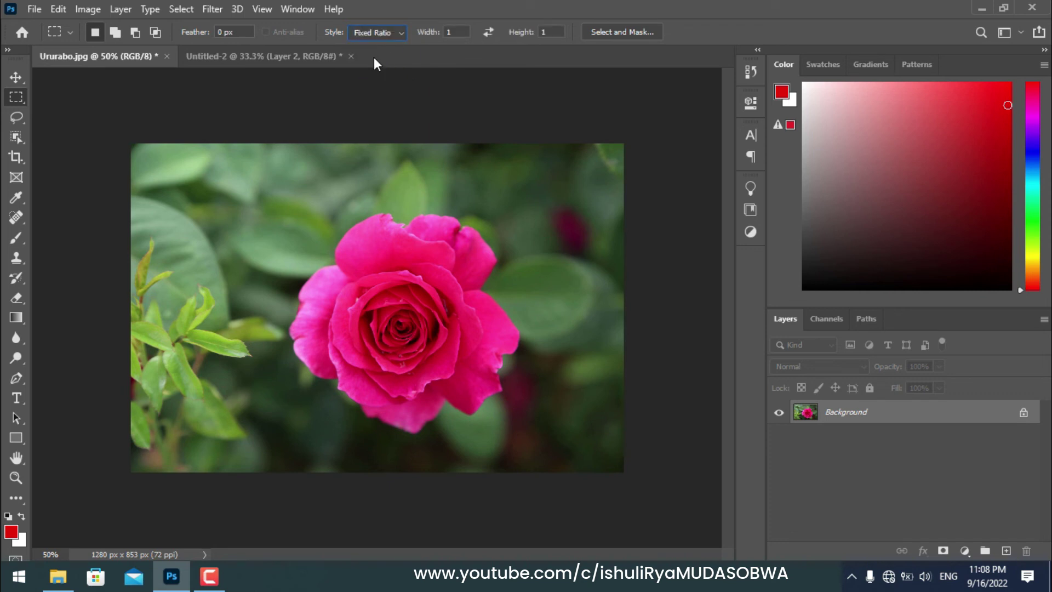
pyautogui.doubleClick(448, 32)
pyautogui.write('5')
pyautogui.click(16, 77)
pyautogui.click(15, 97)
# - Drag a 5:1 fixed-ratio selection band across the rose's upper half
pyautogui.moveTo(221, 238)
pyautogui.mouseDown()
pyautogui.moveTo(517, 416)
pyautogui.moveTo(275, 264)
pyautogui.moveTo(427, 337)
pyautogui.mouseUp()
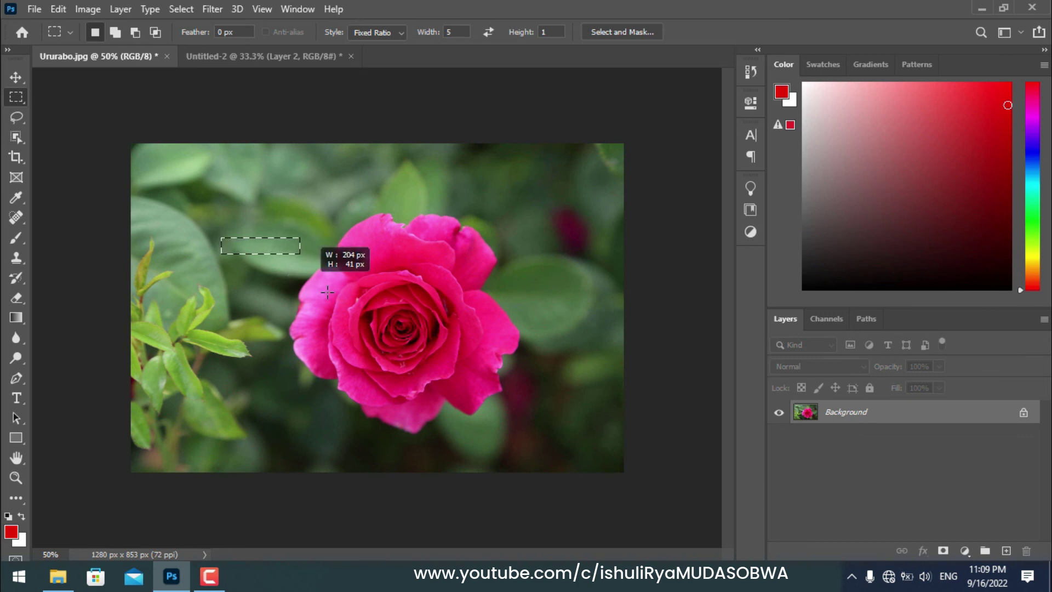
pyautogui.moveTo(428, 337); pyautogui.dragTo(596, 439)
pyautogui.click(596, 439)
pyautogui.moveTo(596, 238); pyautogui.dragTo(221, 313)
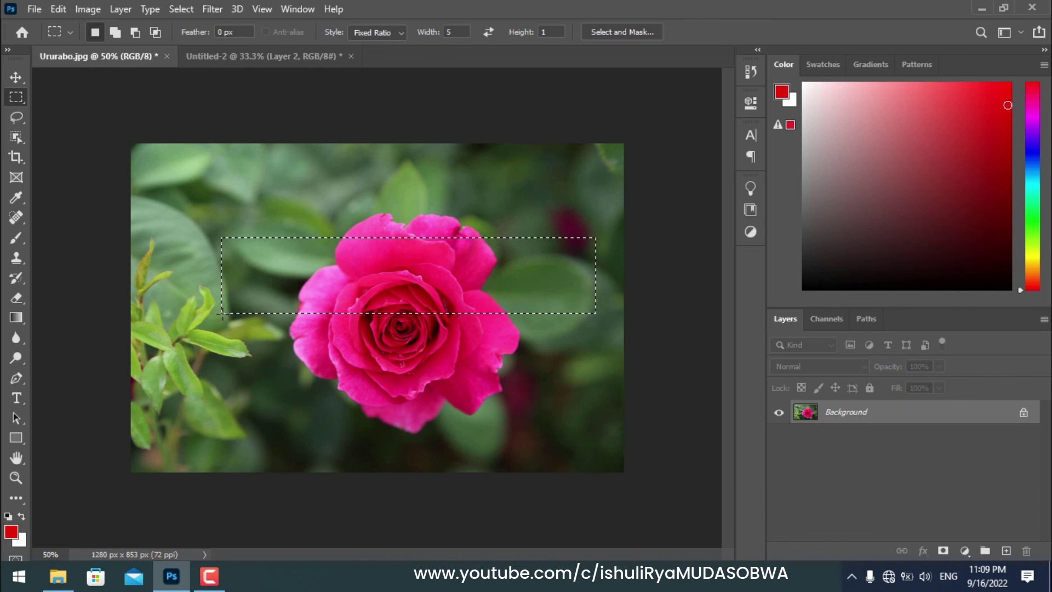